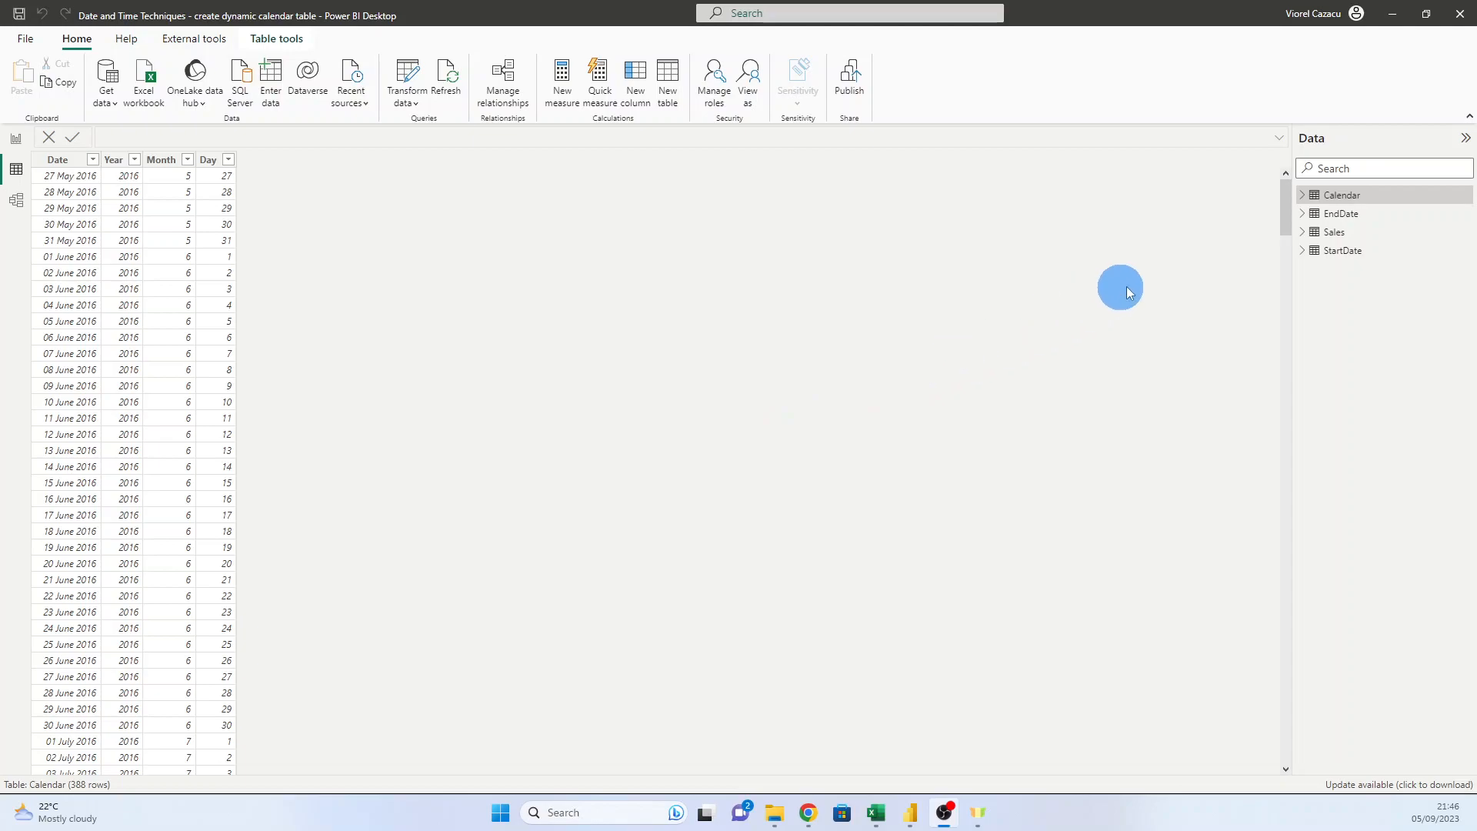
Examine the dates held in the Sales, Calendar and EndDate tables of the finished dynamic calendar file
click(1328, 232)
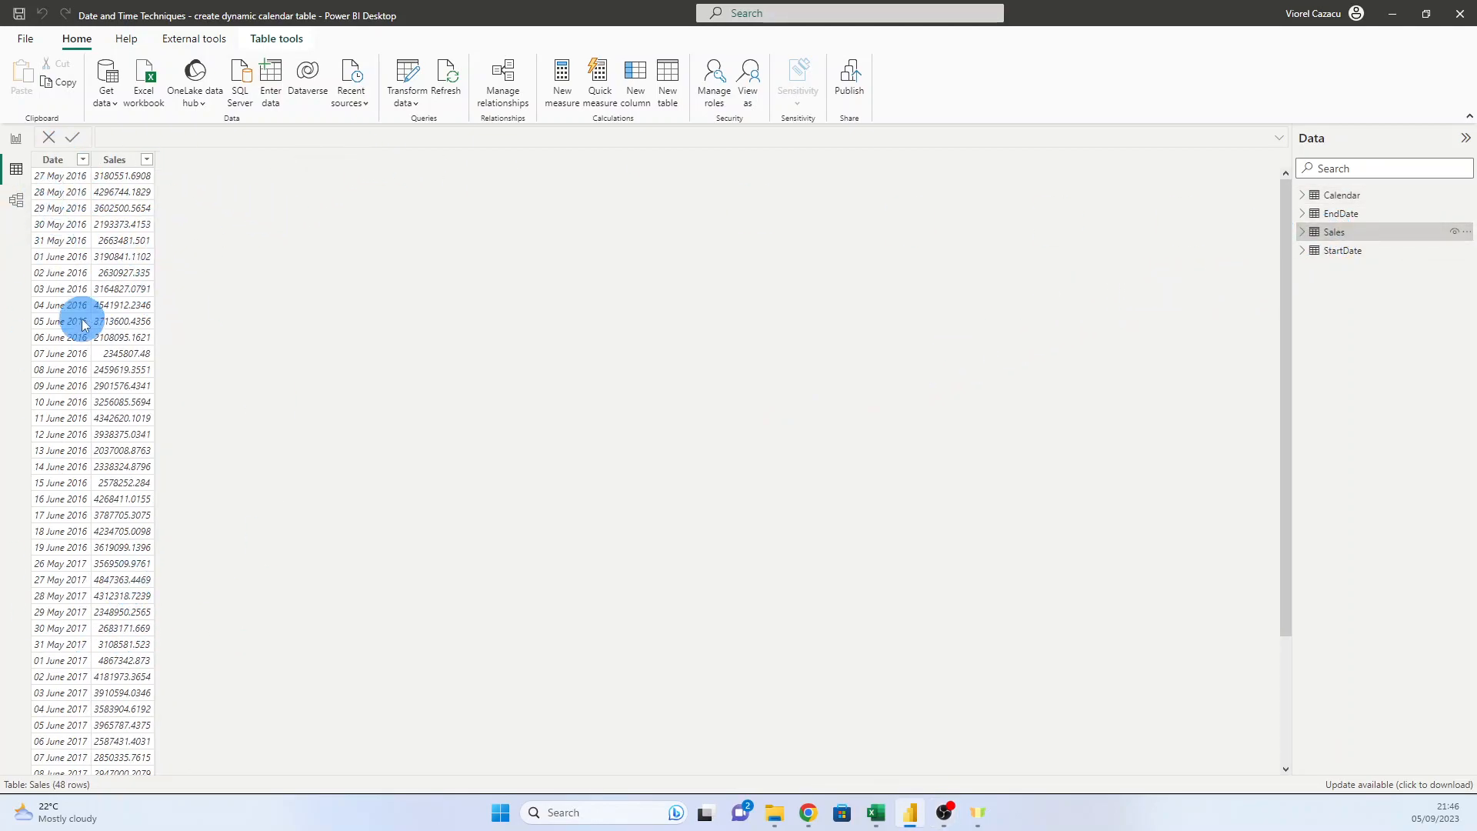
click(1366, 195)
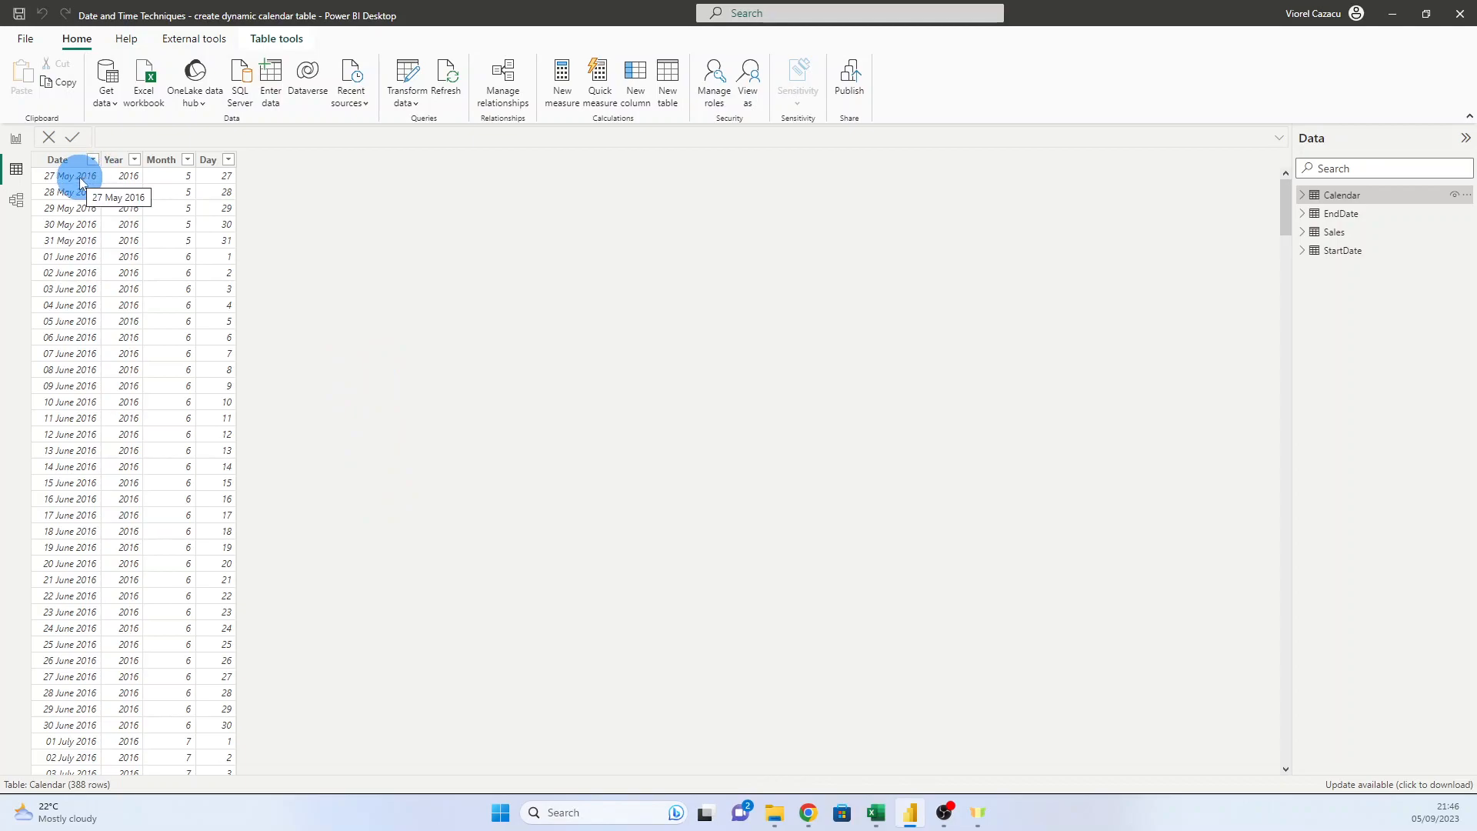
click(1330, 231)
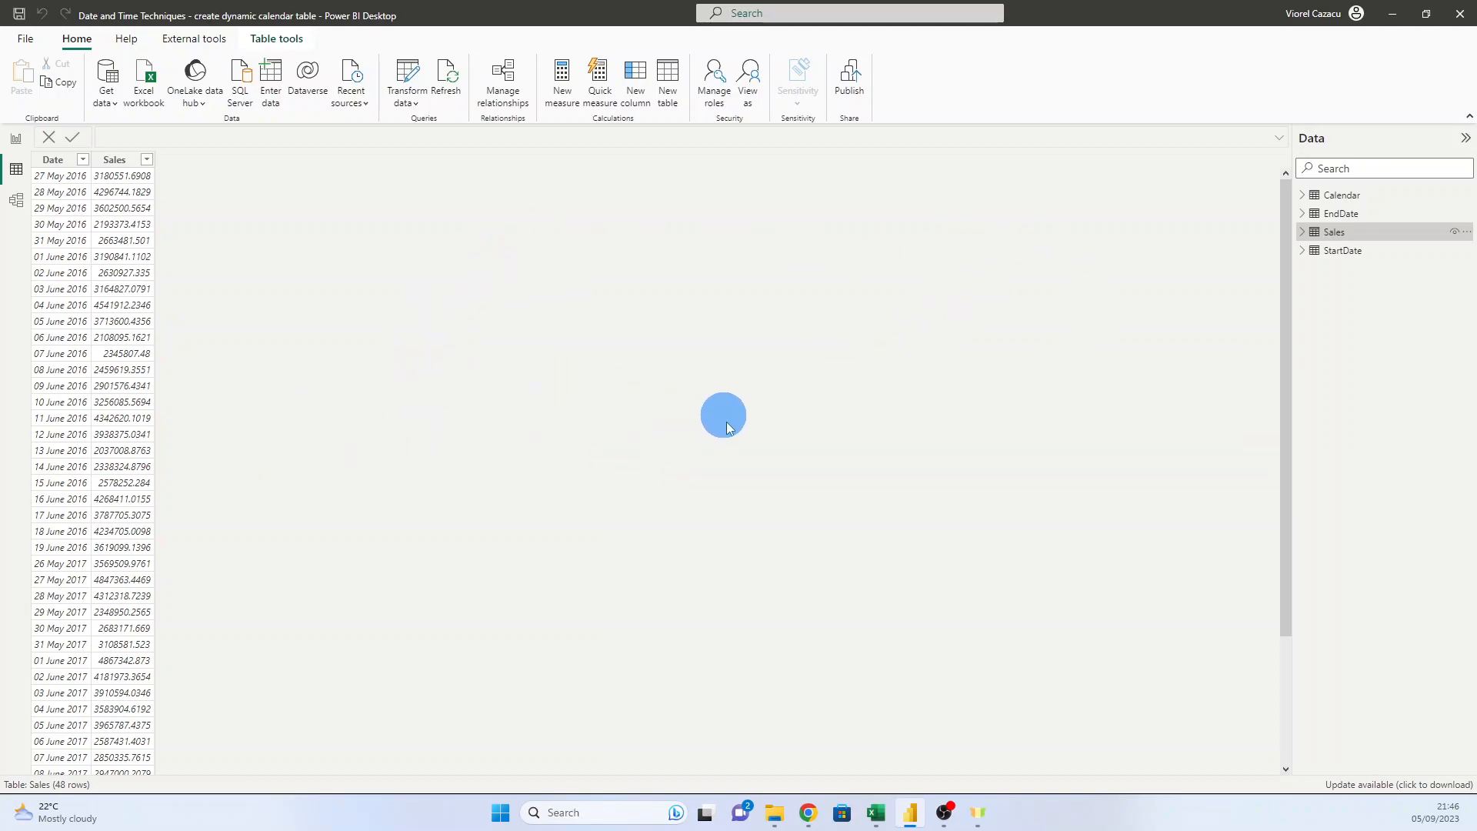
click(1340, 215)
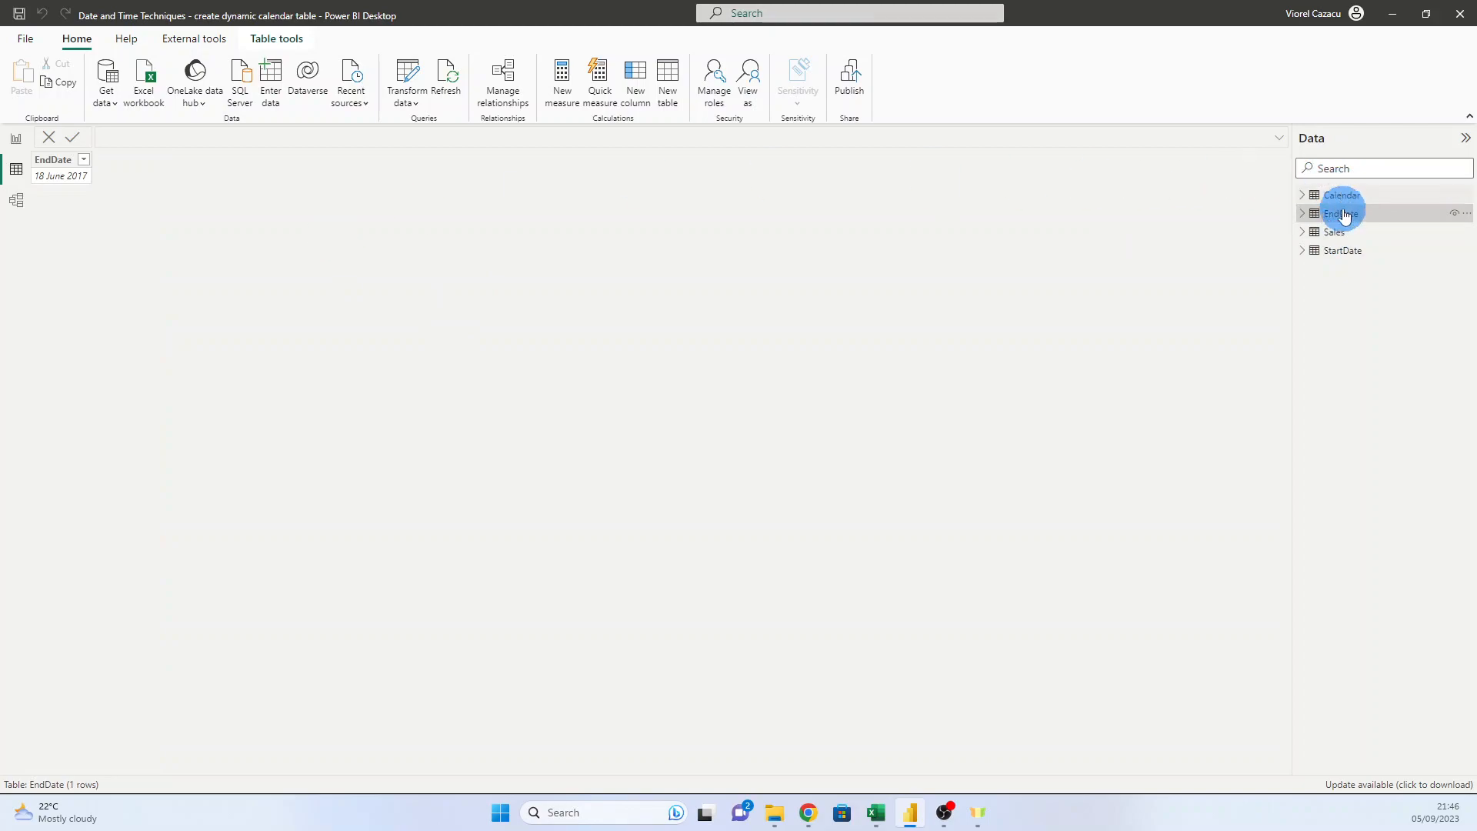
click(1343, 235)
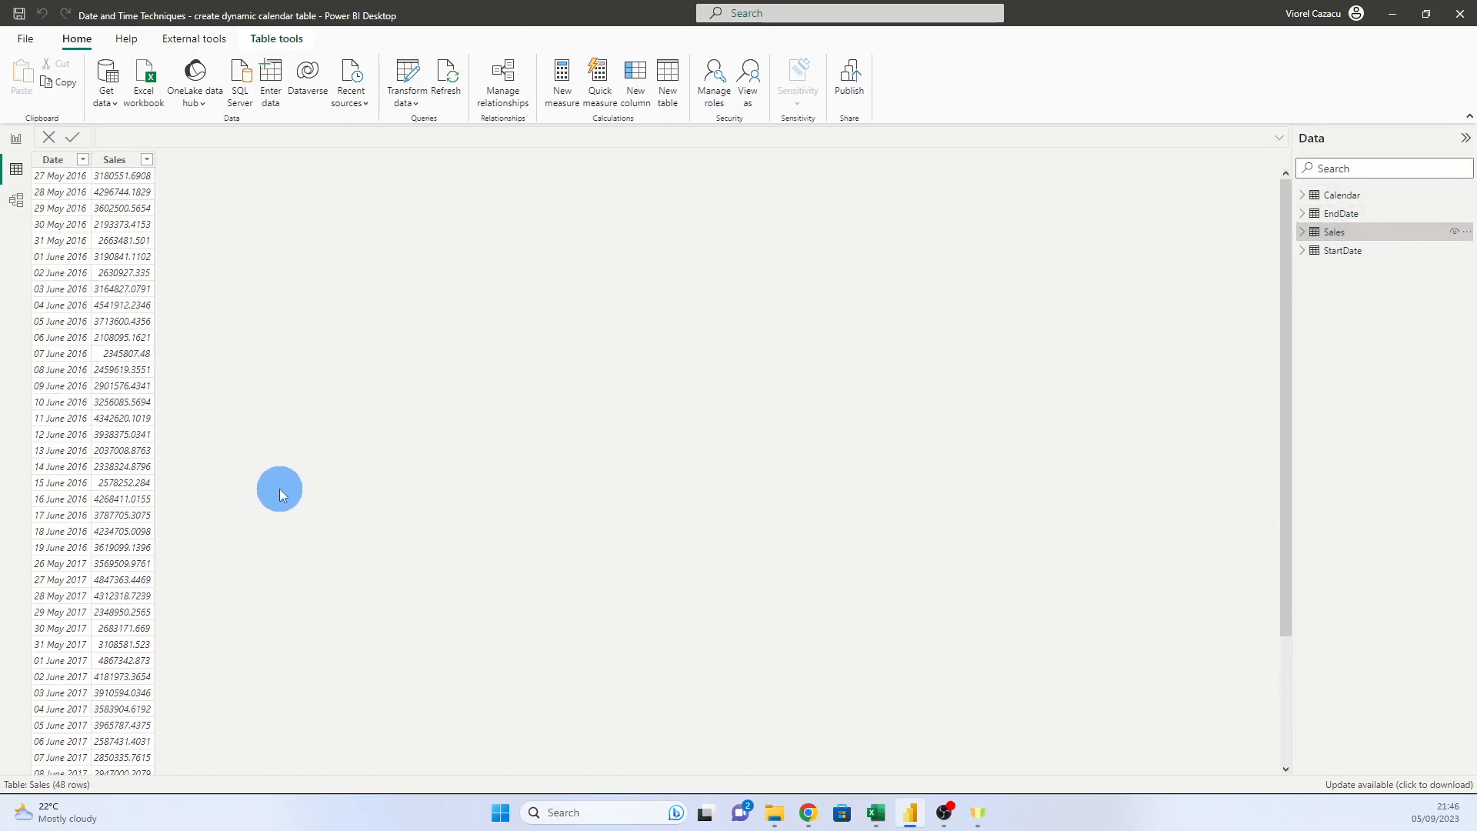
click(1339, 197)
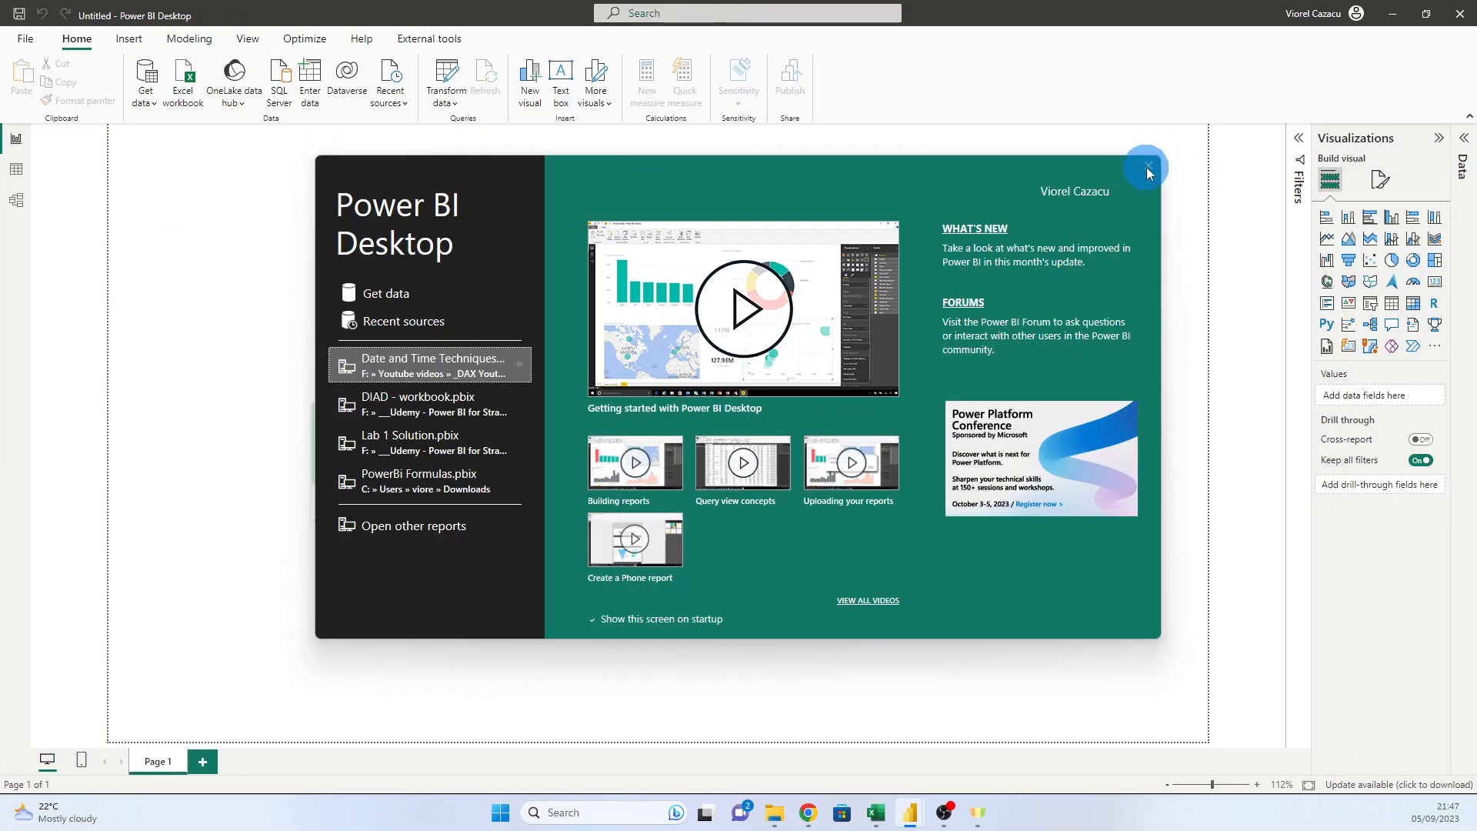
Dismiss the start screen of the blank report and load Sheet1 from the workbook Date and Time Techniques - source table.xlsx
click(1146, 167)
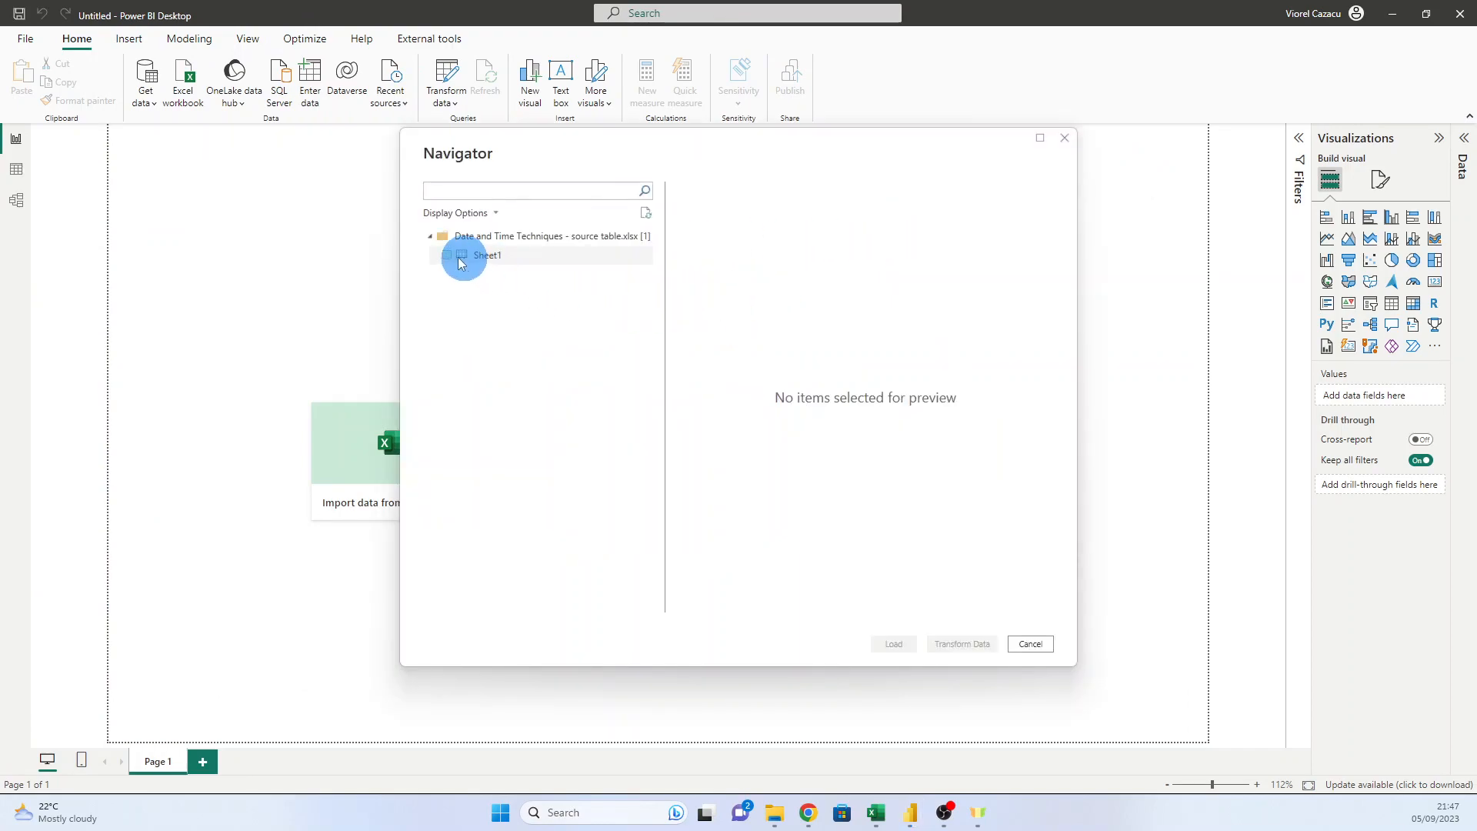
click(454, 258)
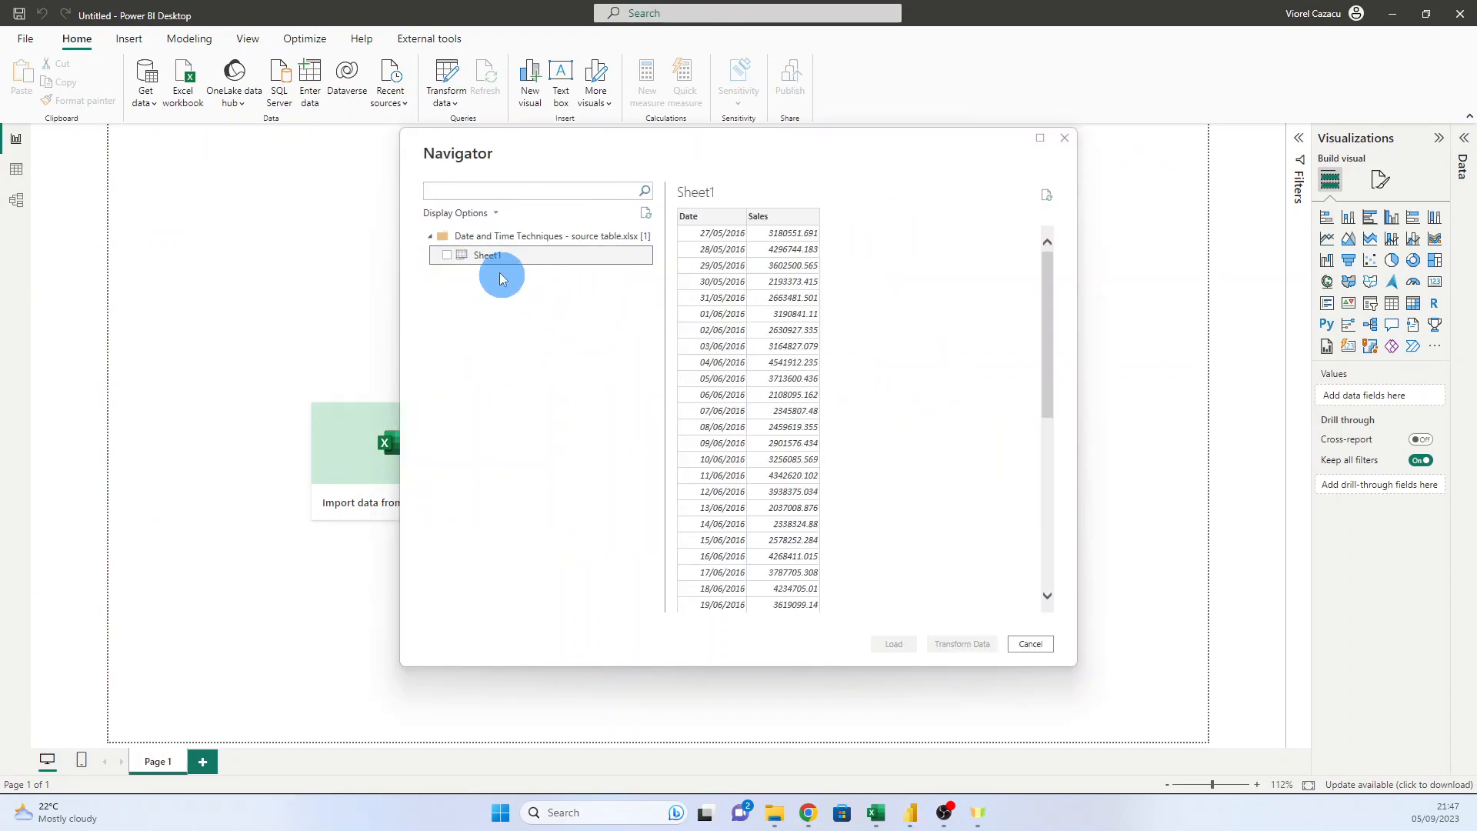
click(447, 255)
click(912, 639)
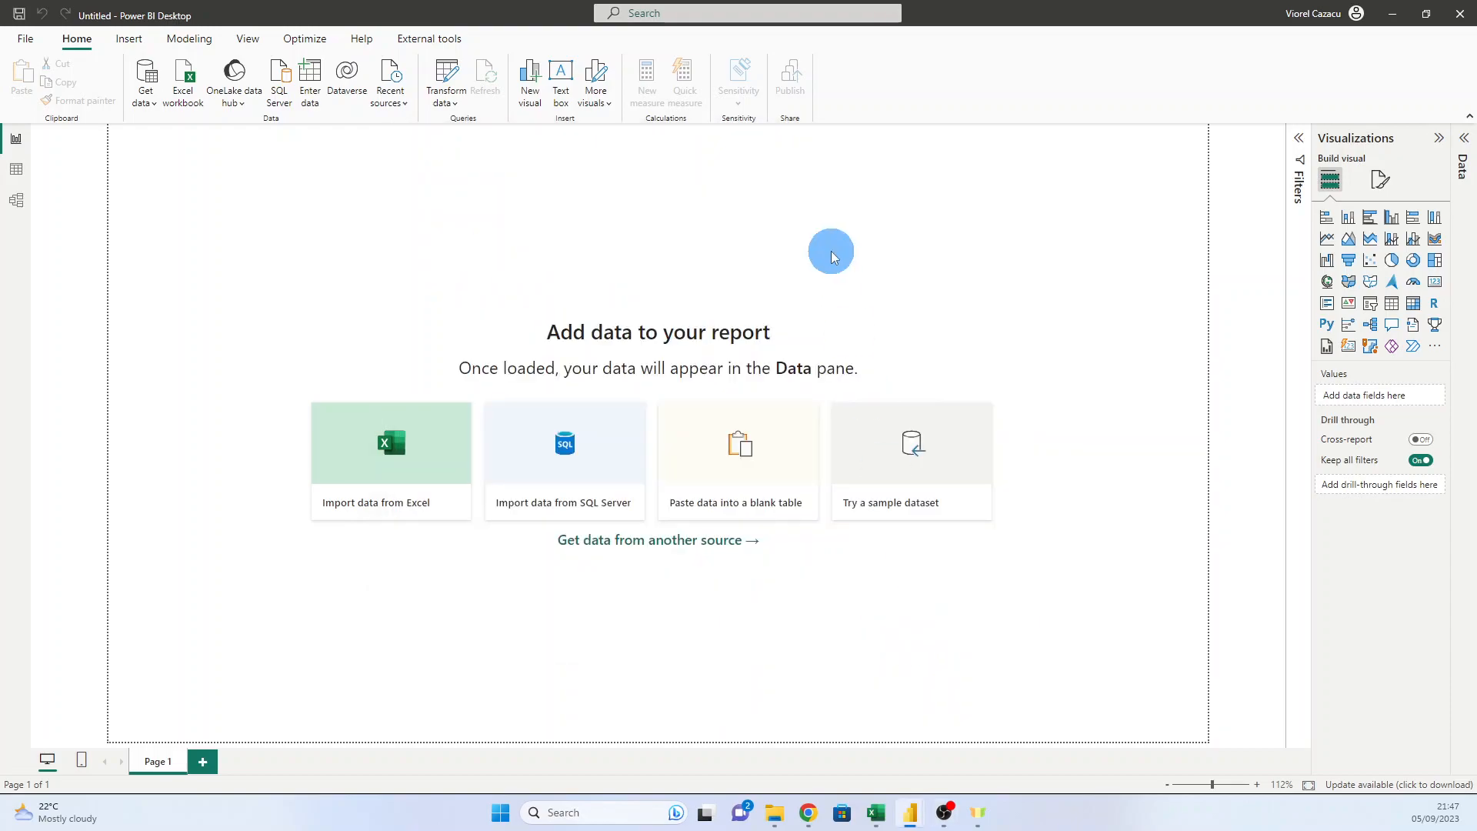
Rename the loaded Sheet1 table as Sales
double_click(1391, 194)
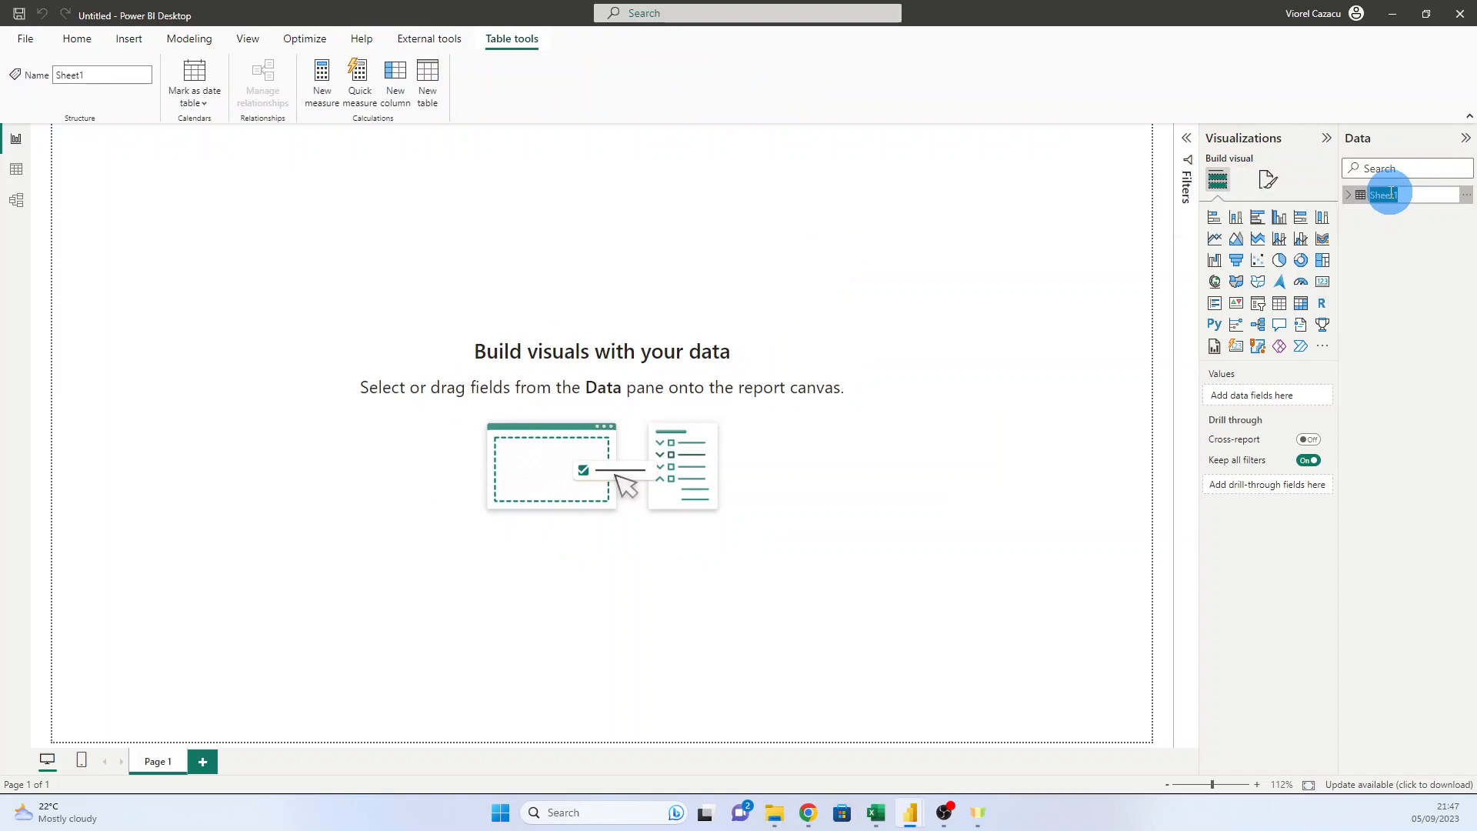
key(Return)
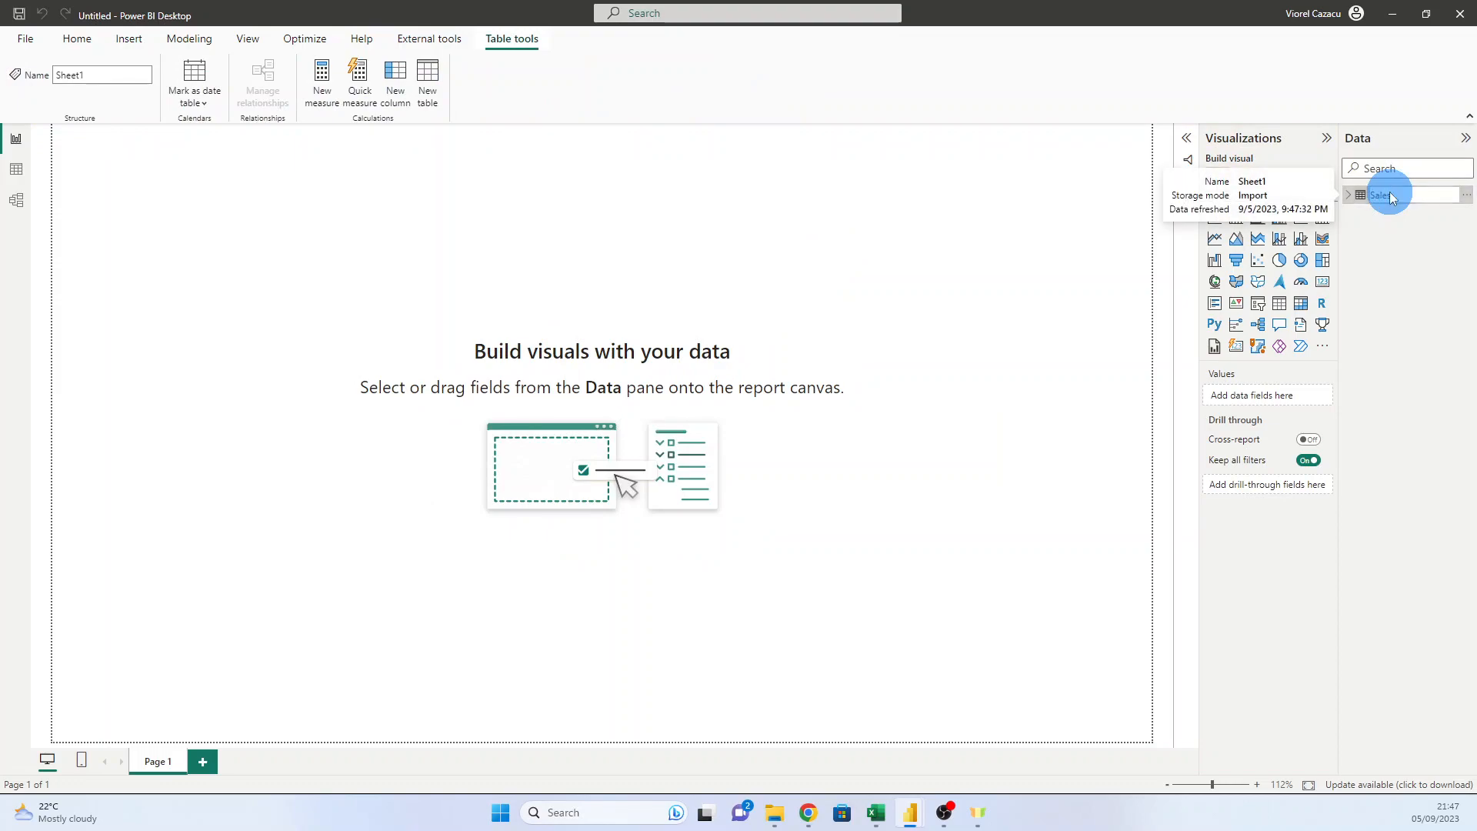
click(915, 319)
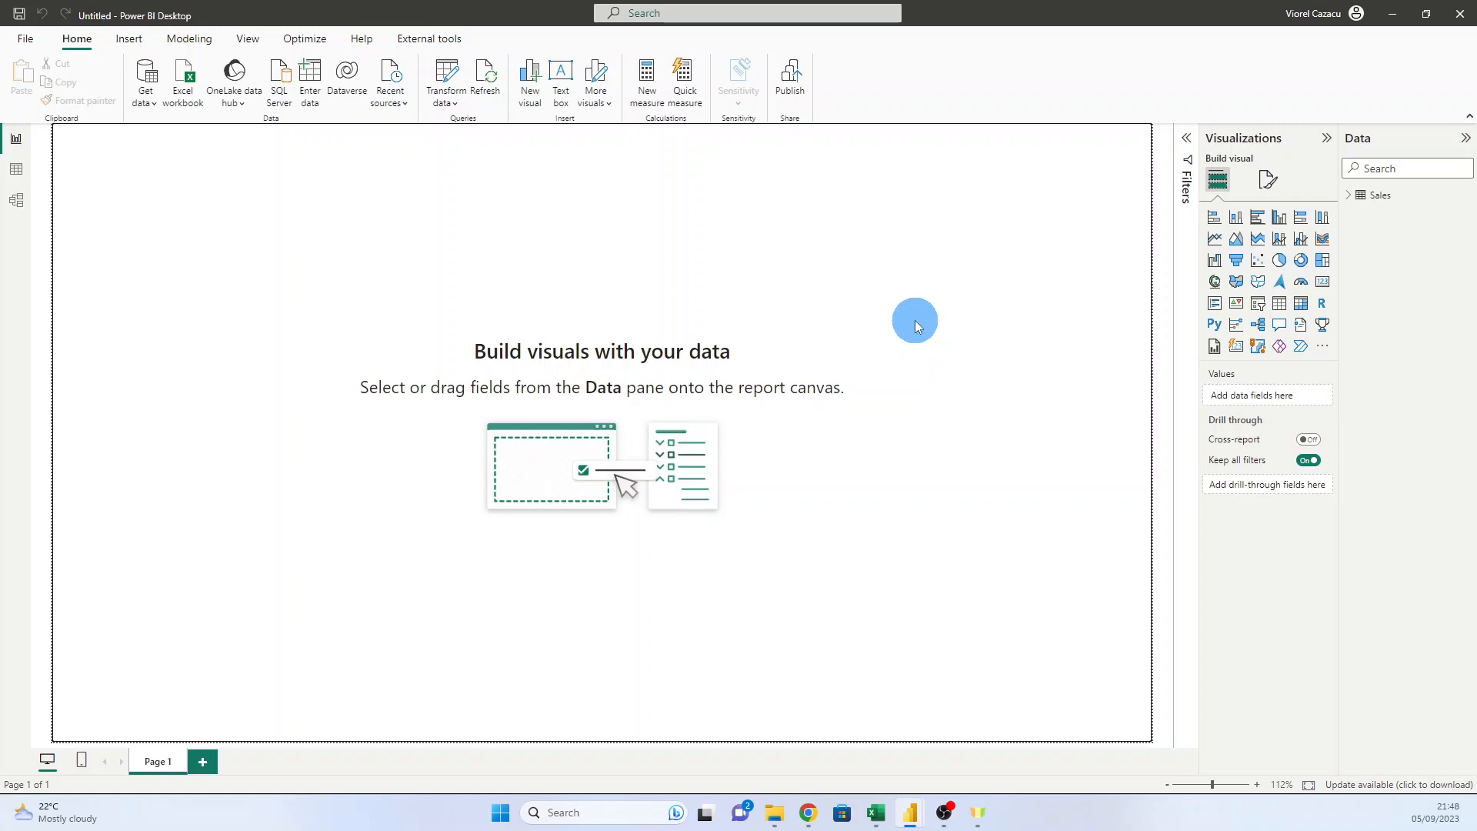
Bring Sheet1 of the same source workbook into Power Query Editor for transformation and remove its Sales column
click(185, 85)
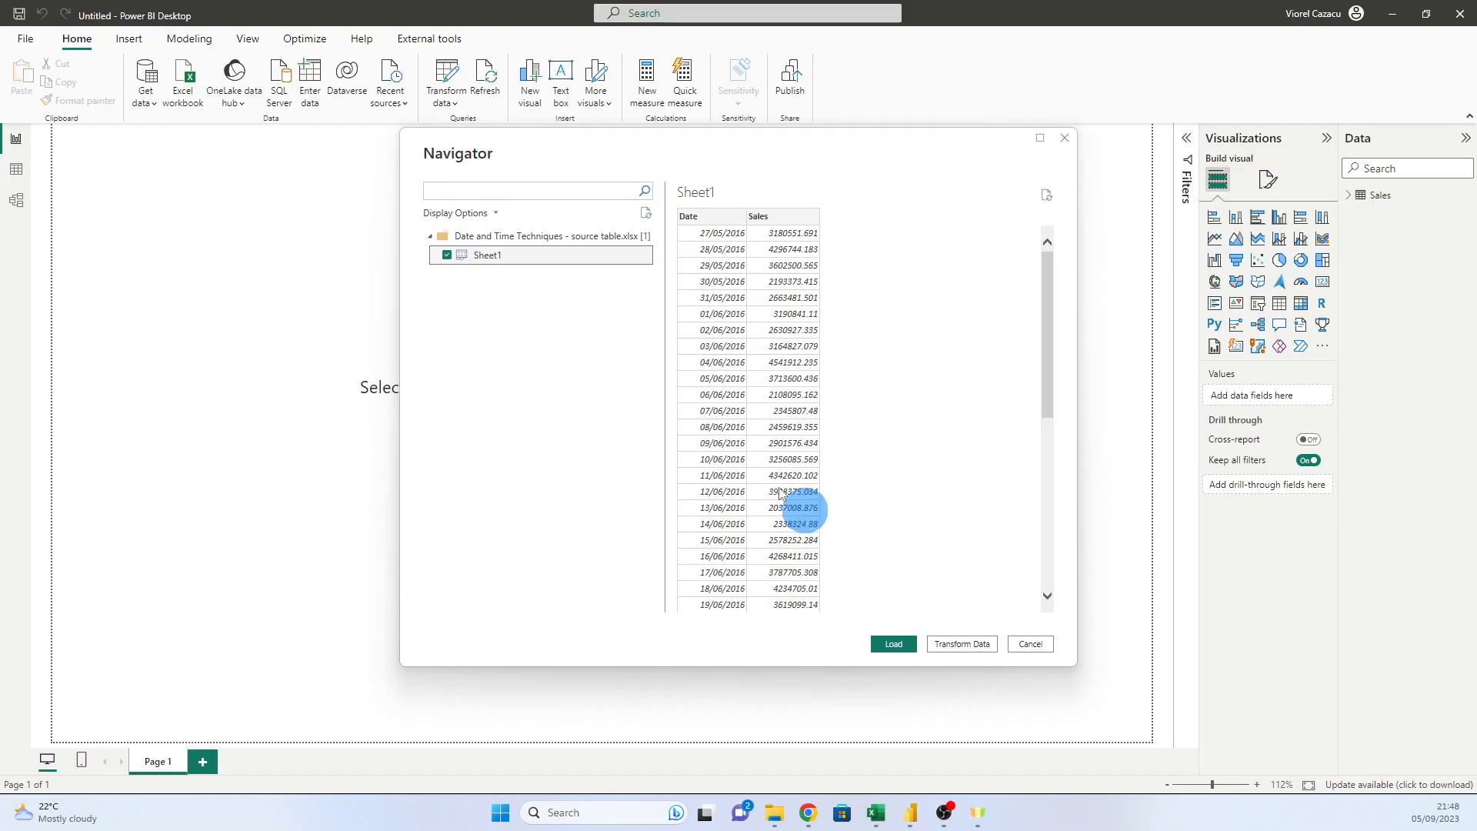
click(957, 643)
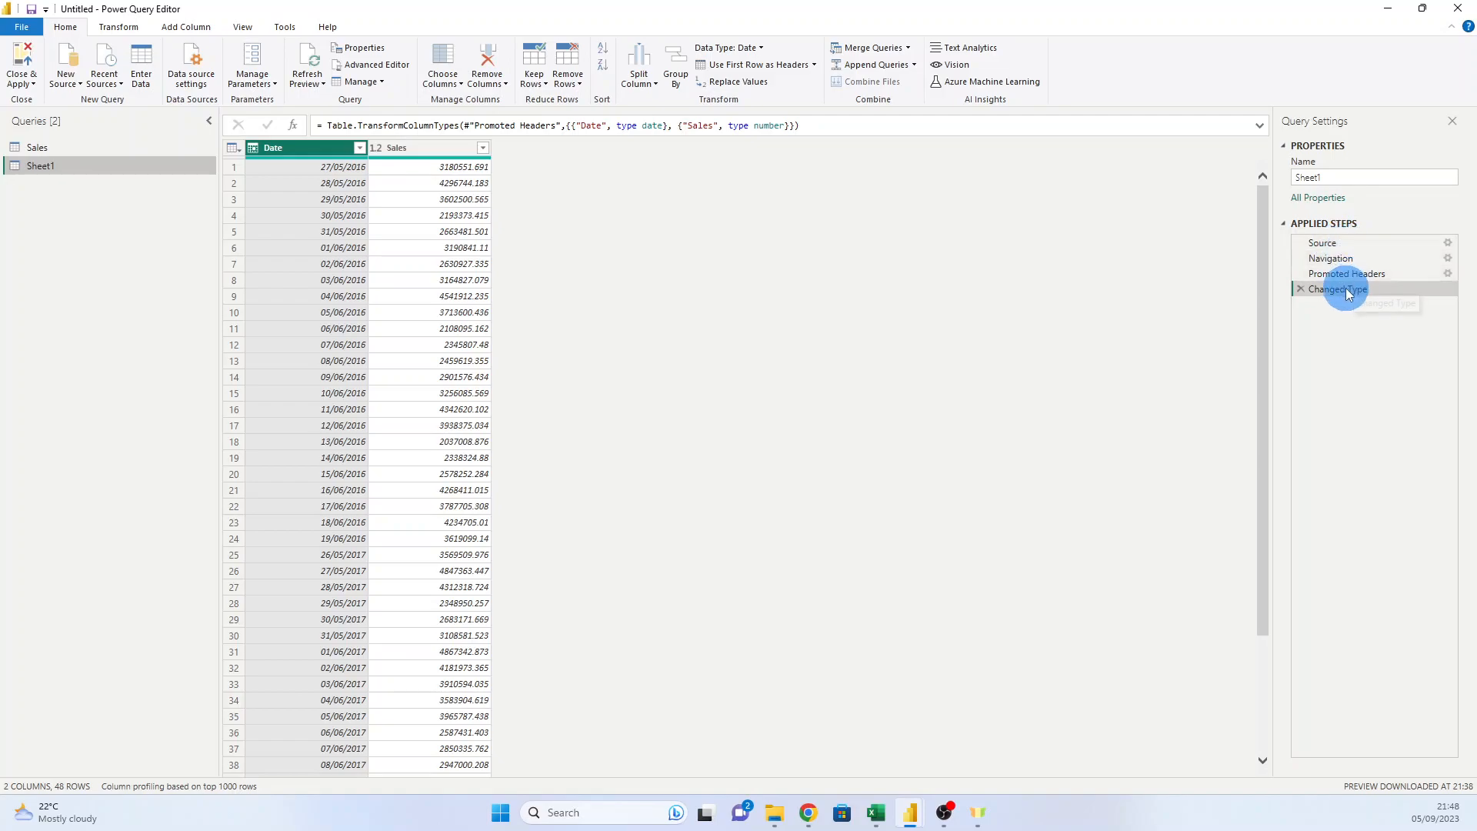
click(424, 148)
right_click(433, 149)
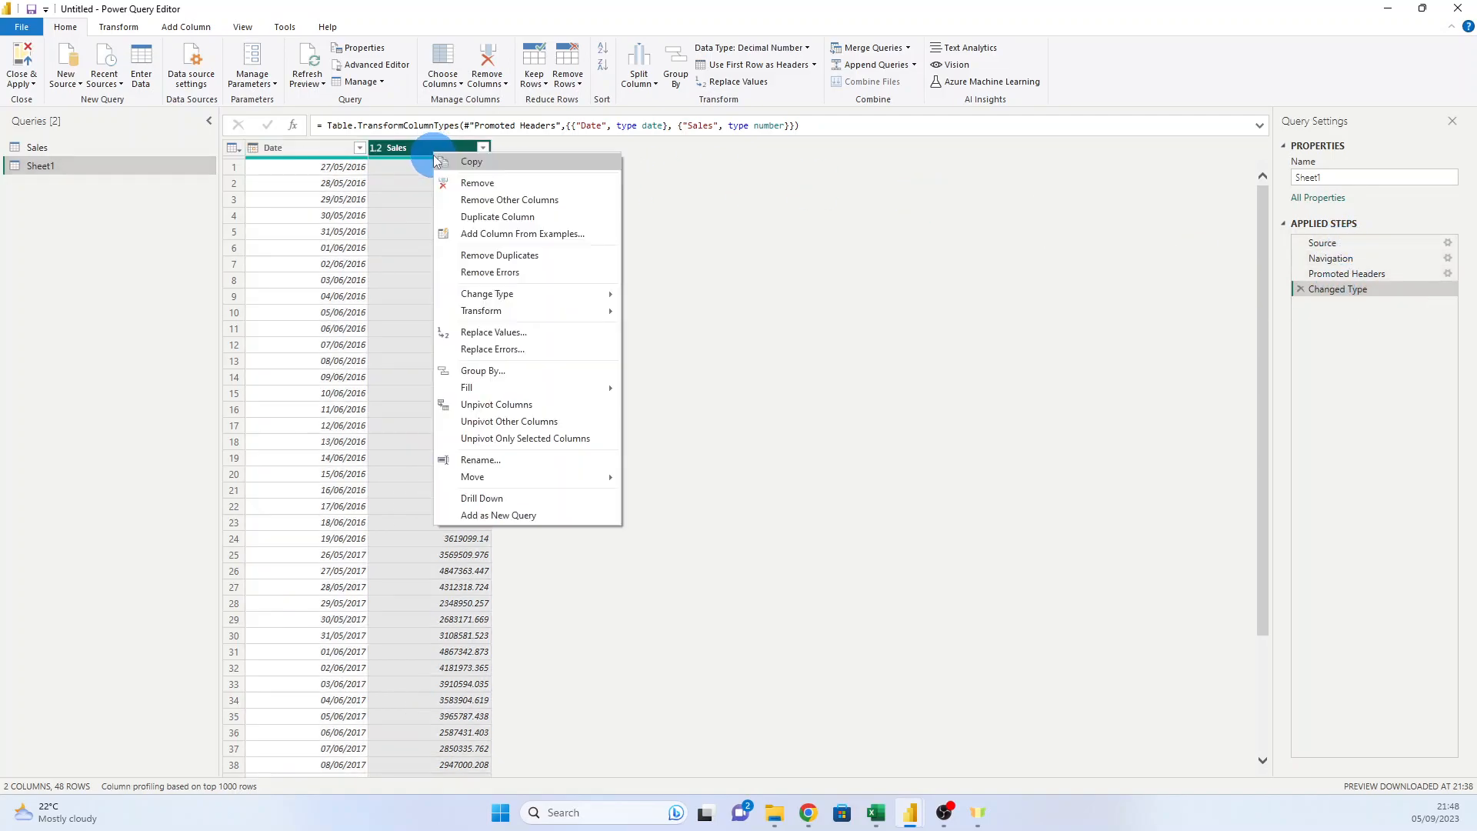
click(500, 183)
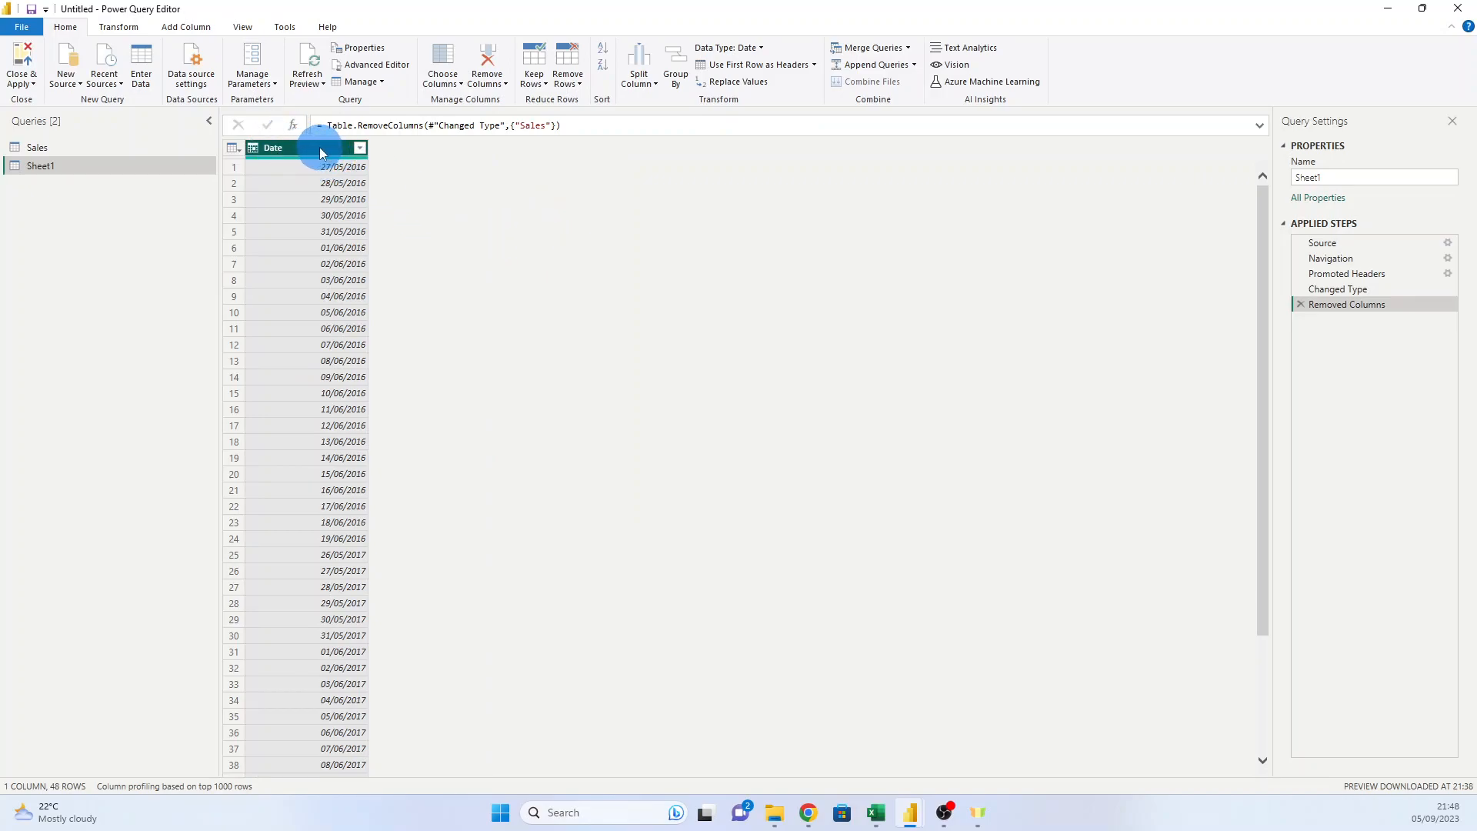
Filter the Date column of the Sheet1 query with Is Earliest and remove duplicate rows
click(361, 149)
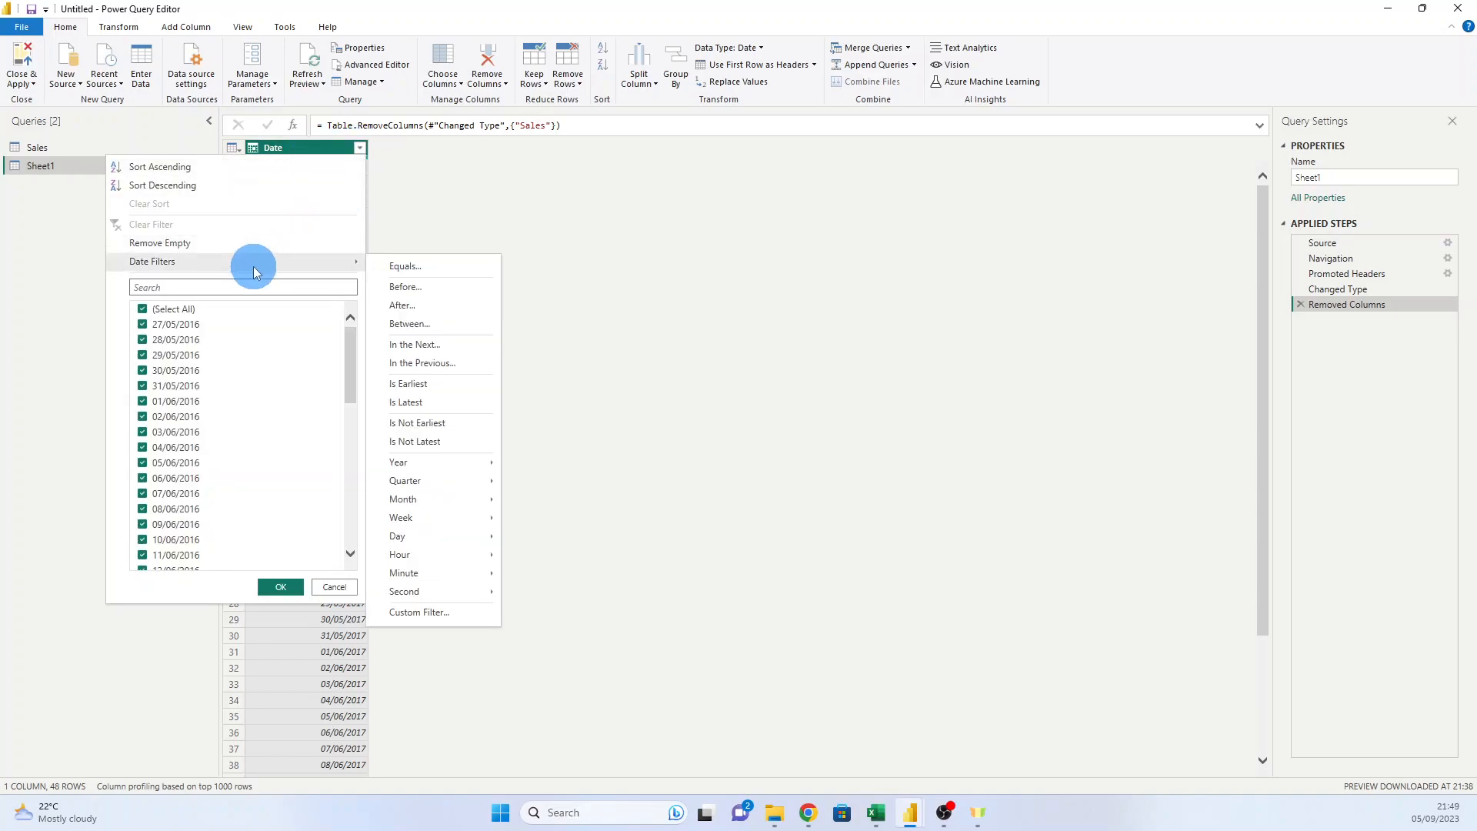
mouse_move(323, 262)
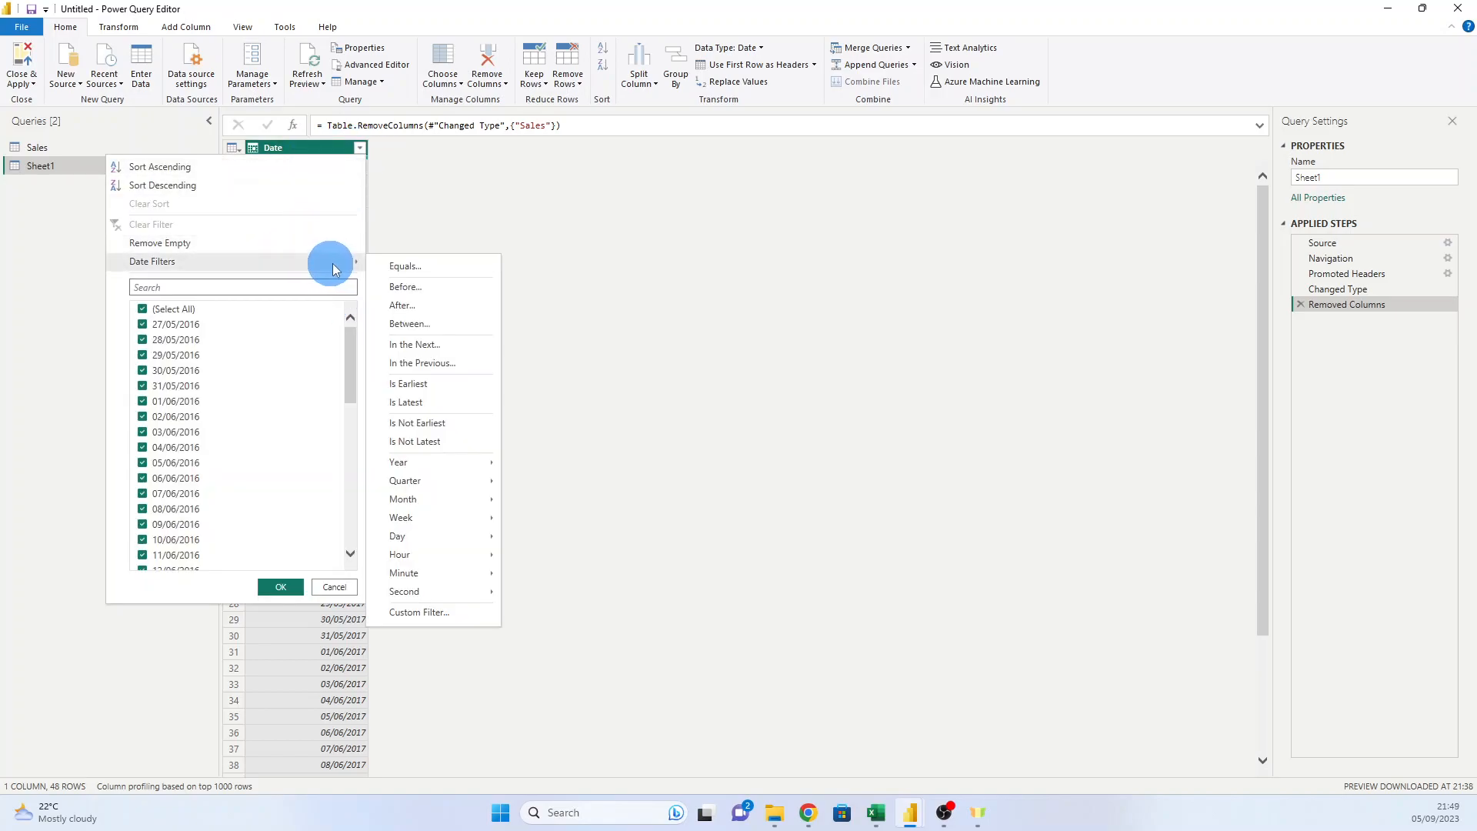
click(425, 388)
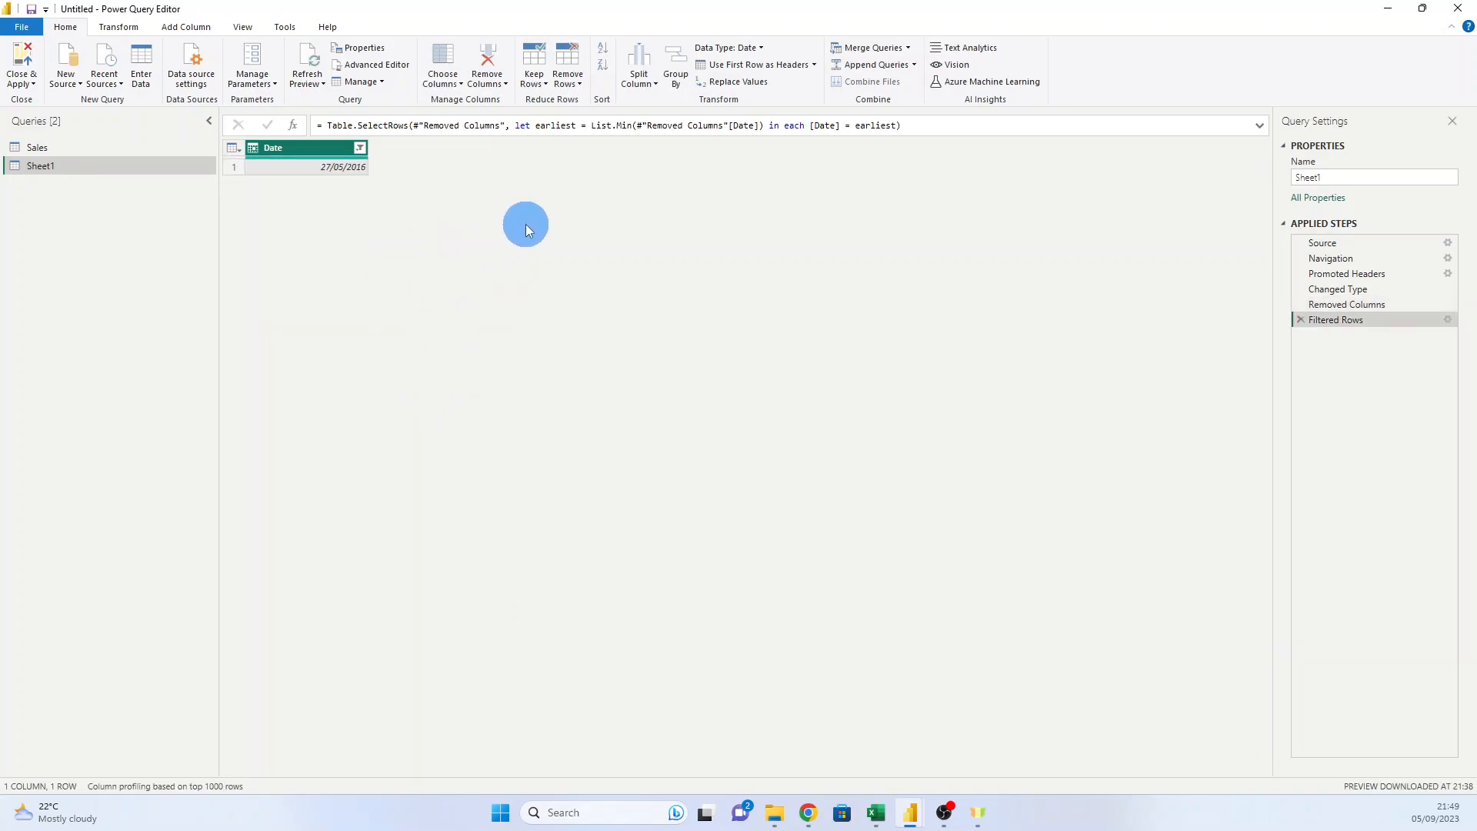
click(577, 83)
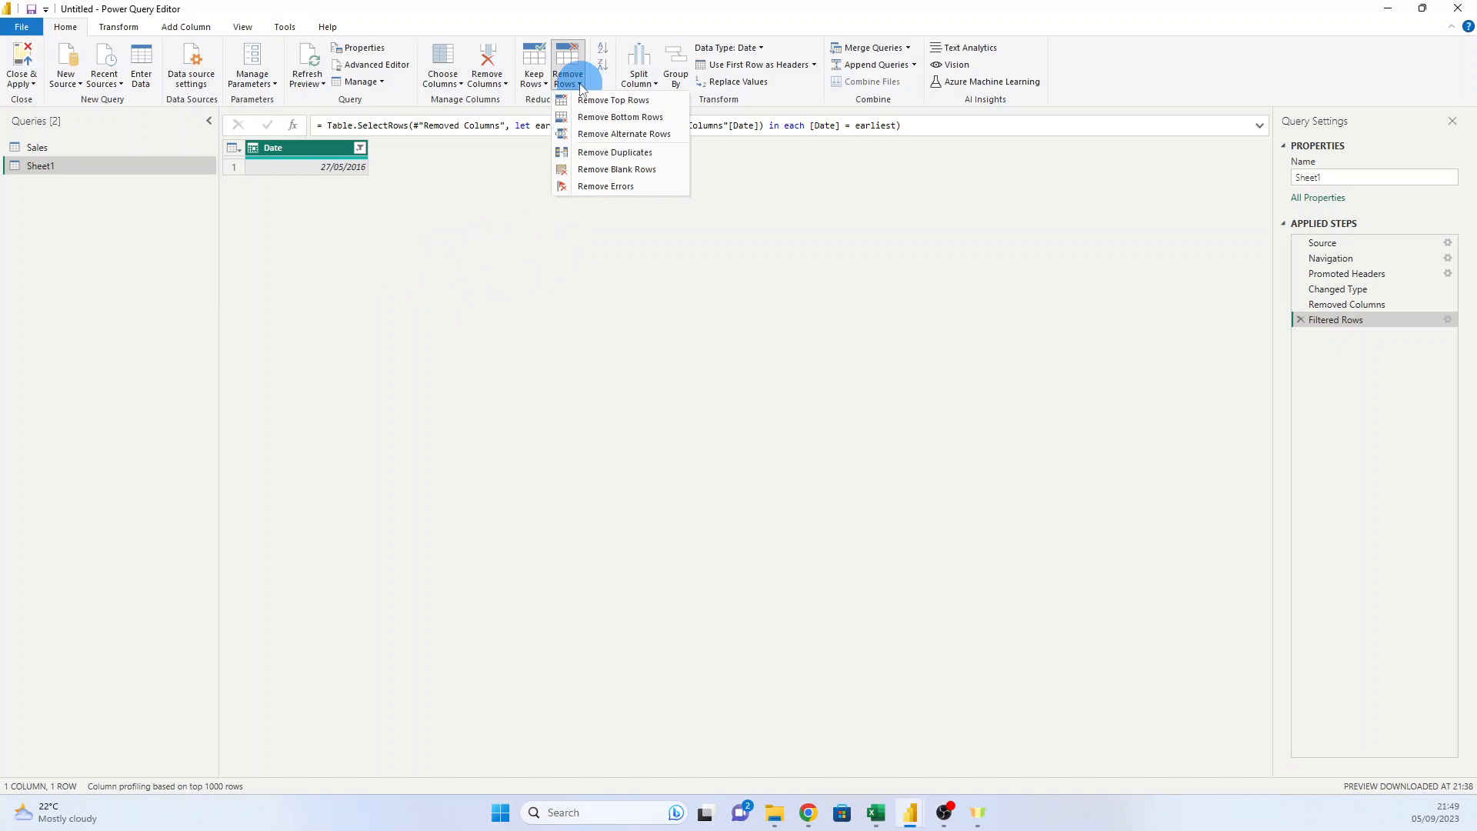
click(616, 153)
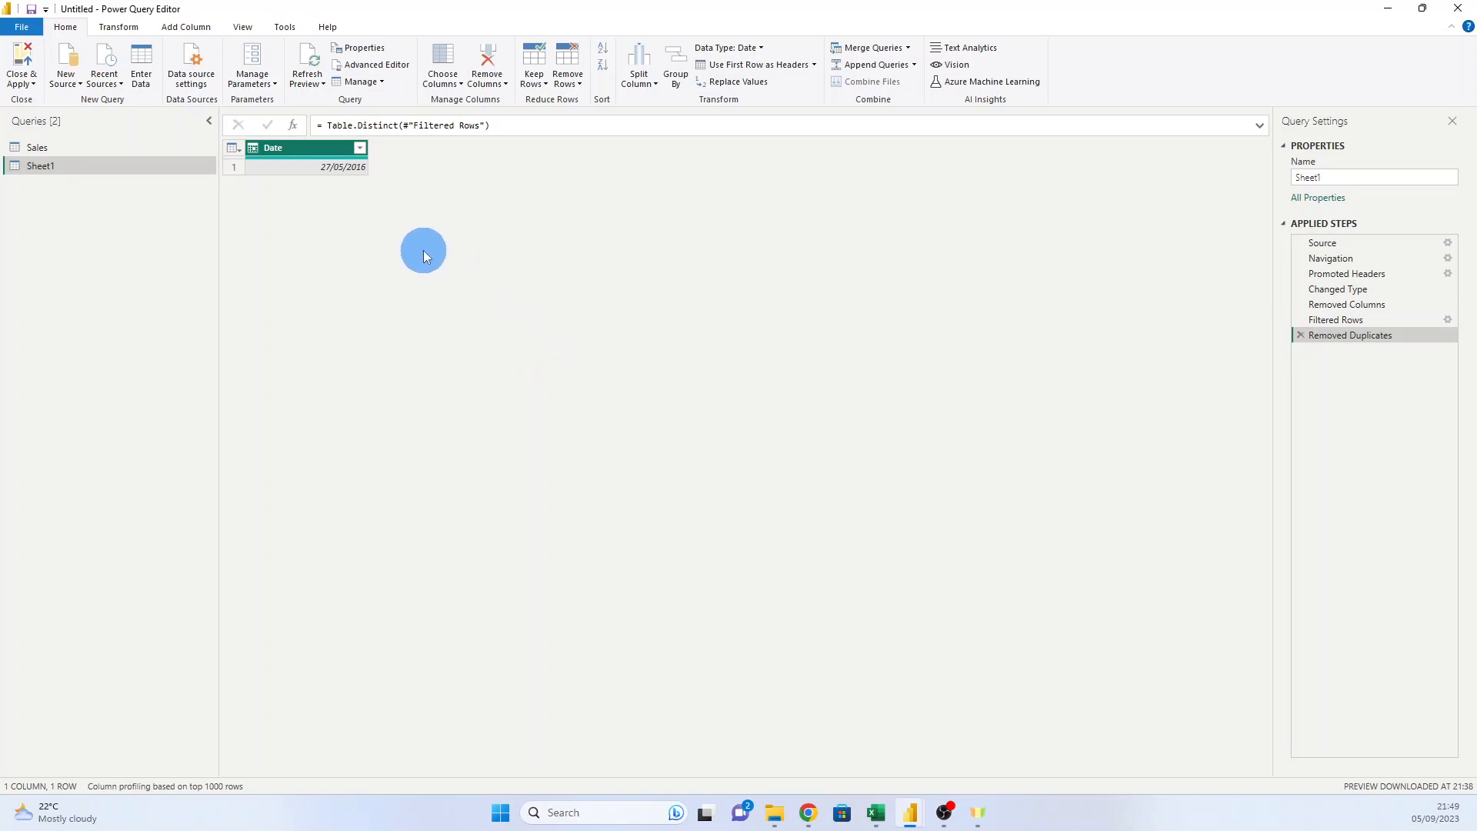
Drill down into the remaining date value of Sheet1, then close the query editor and apply the changes
click(338, 166)
right_click(339, 170)
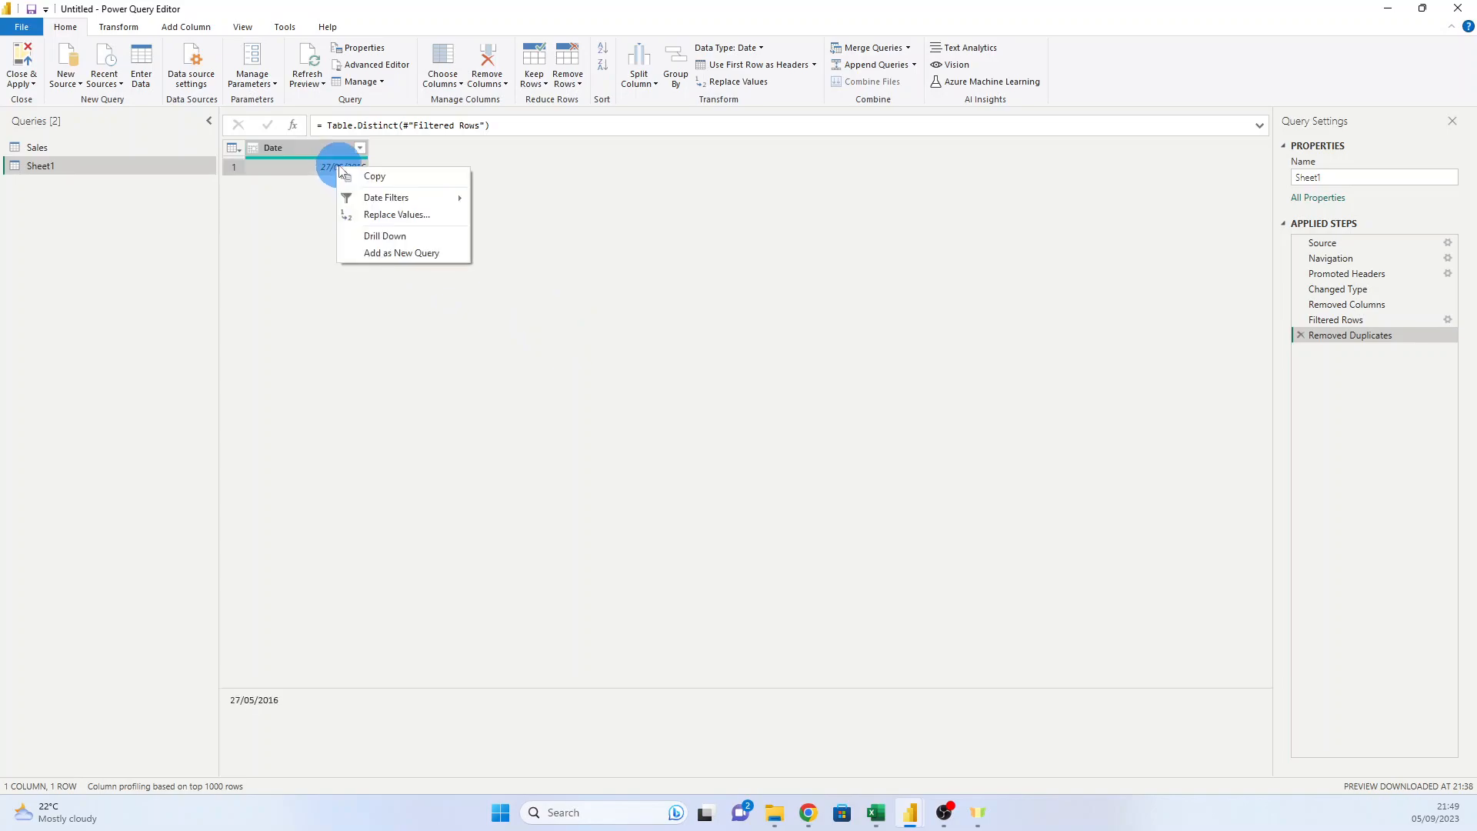
click(385, 236)
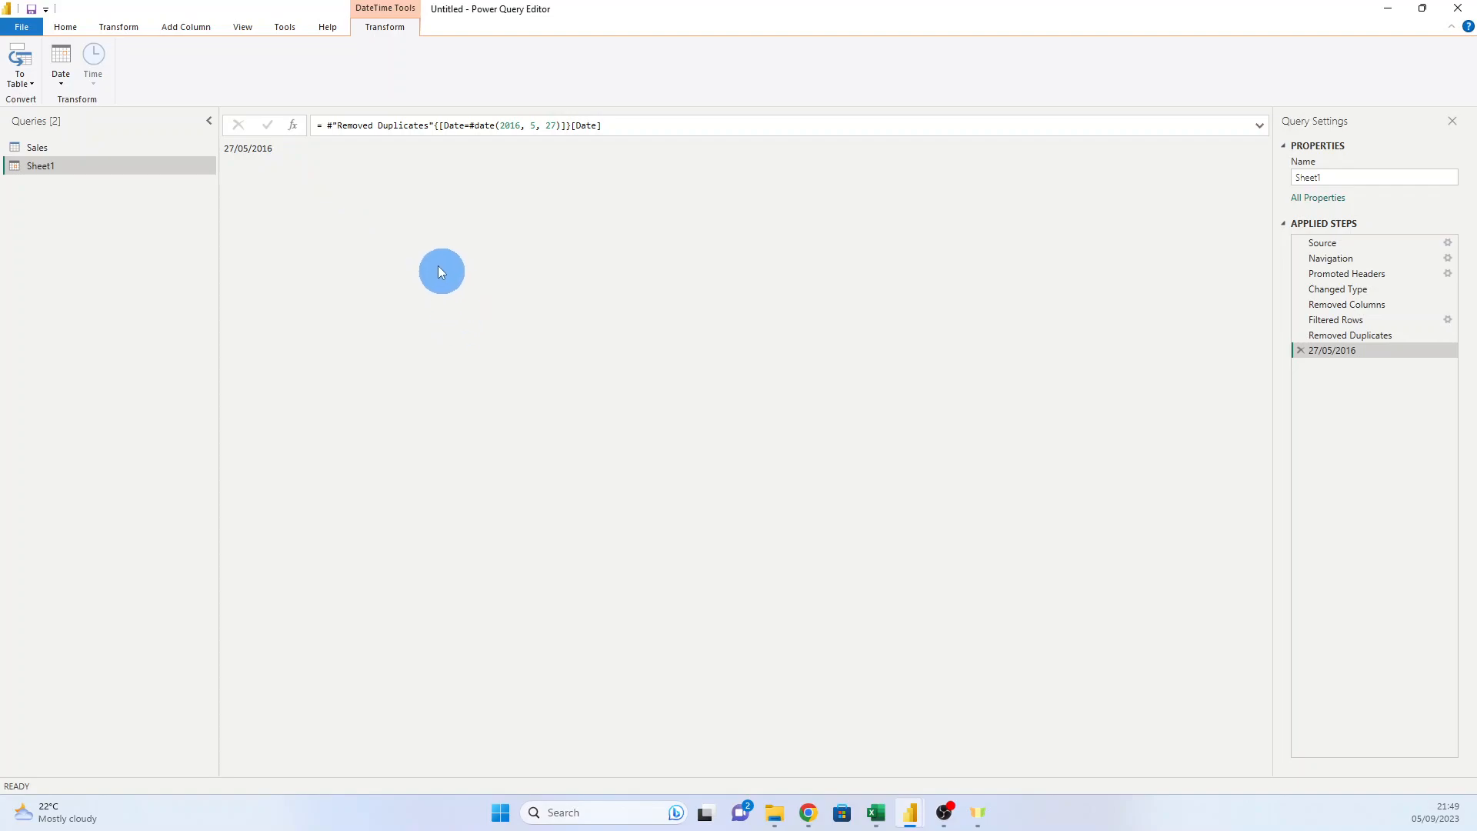
click(72, 27)
click(23, 80)
click(76, 103)
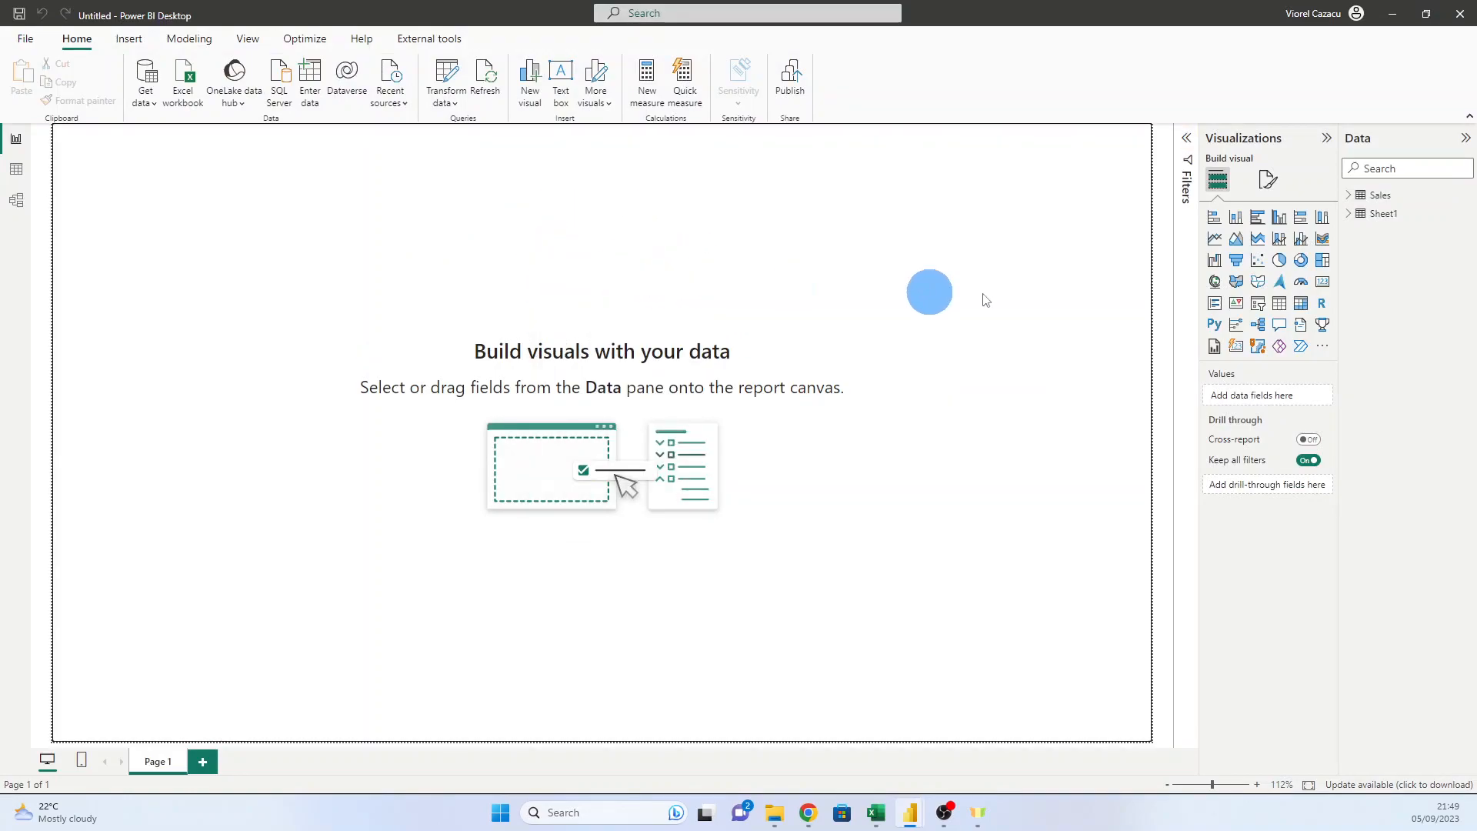
Display the Sheet1 table in the data view and rename it as StartDate
click(17, 171)
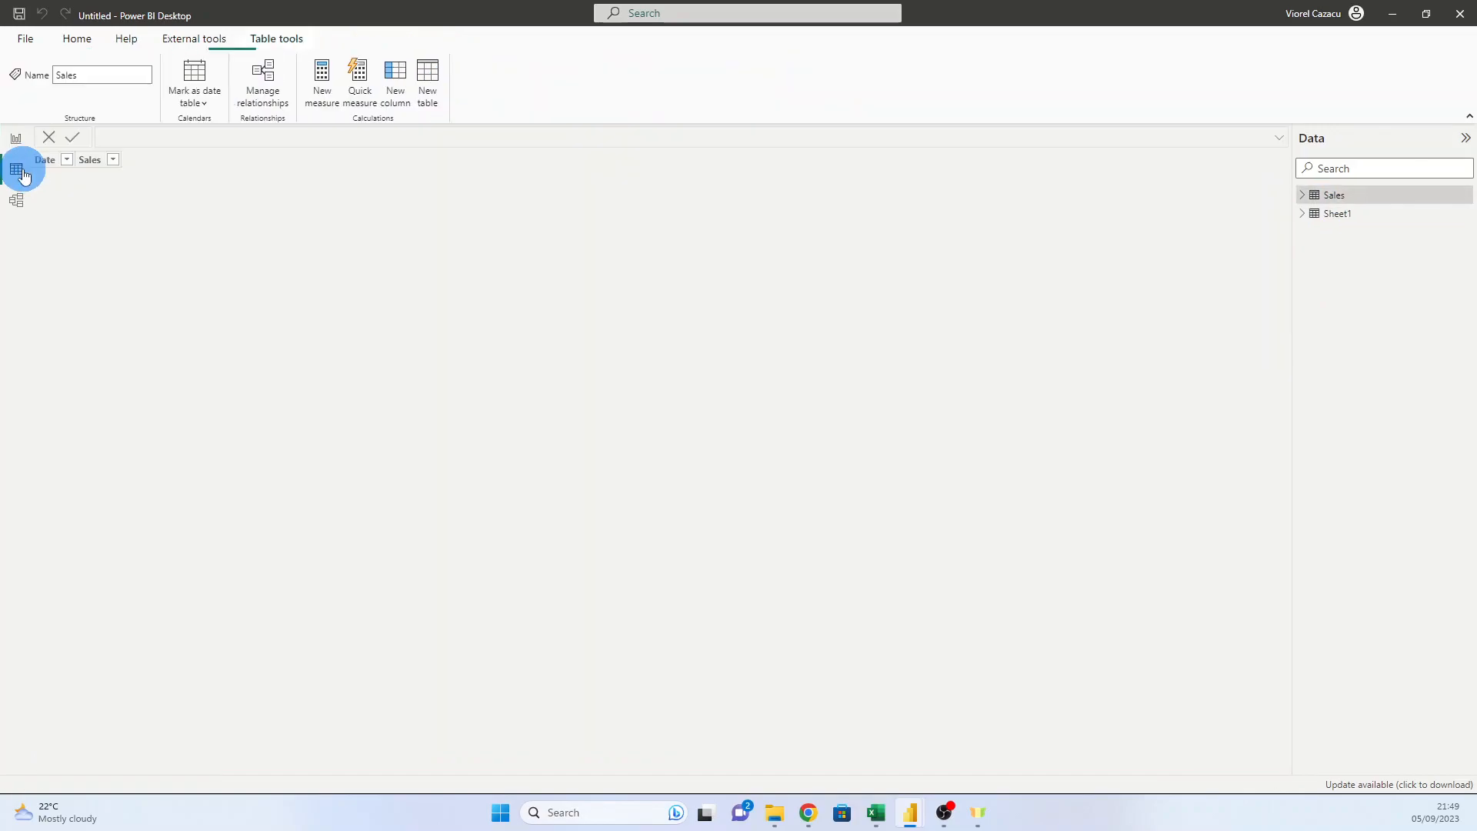
click(1339, 215)
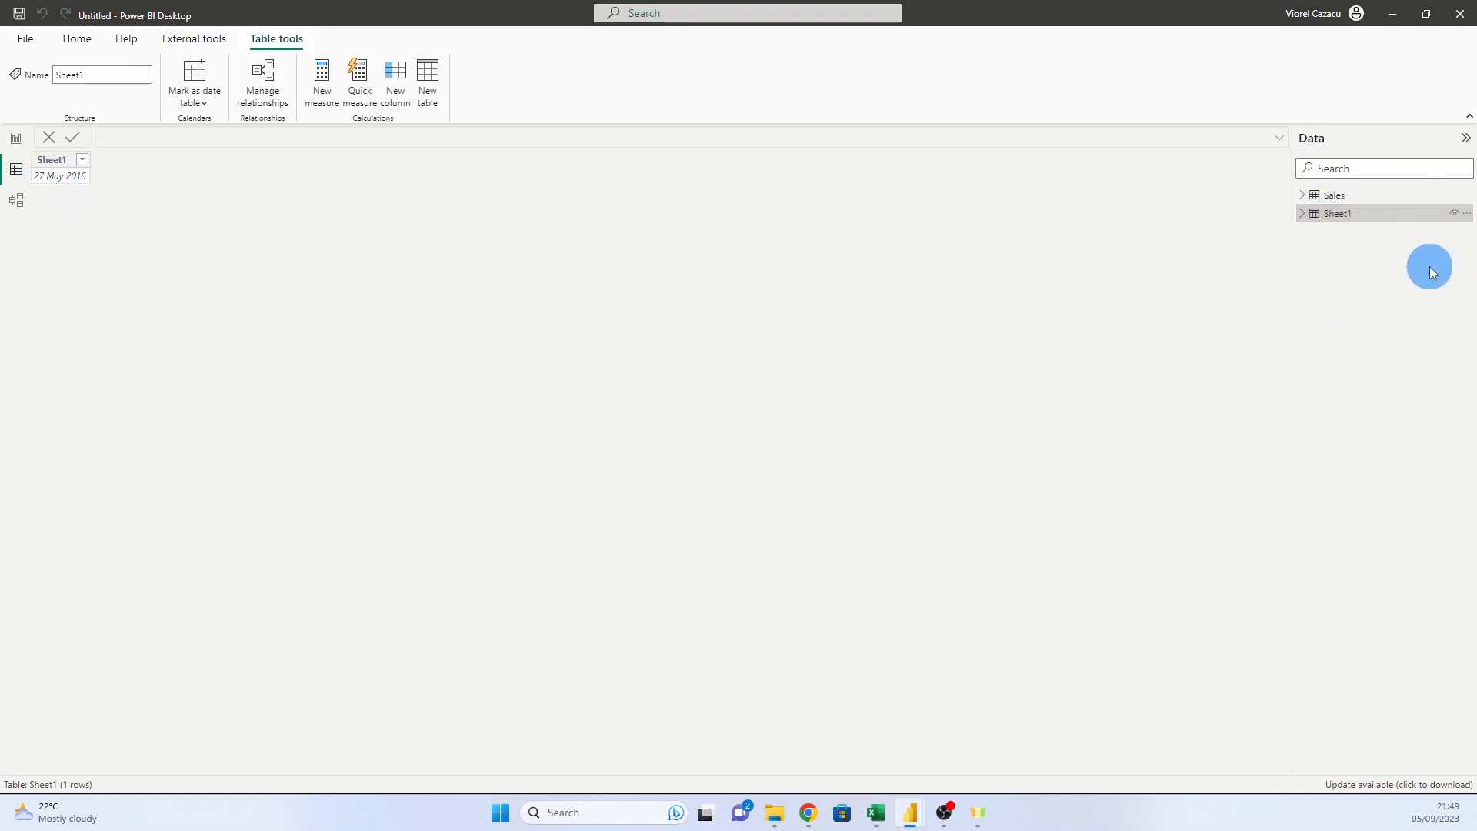
double_click(1343, 218)
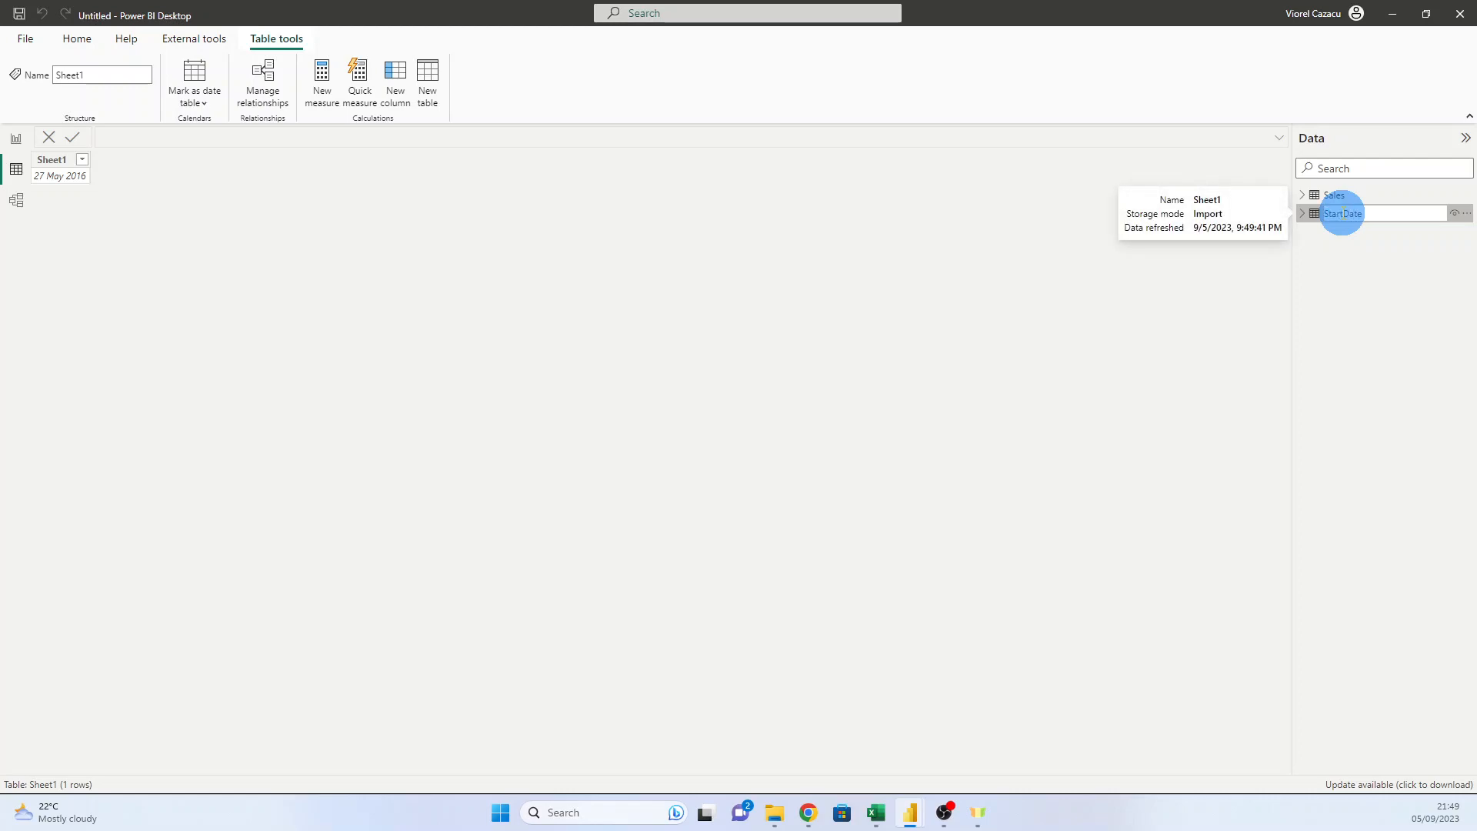
key(Return)
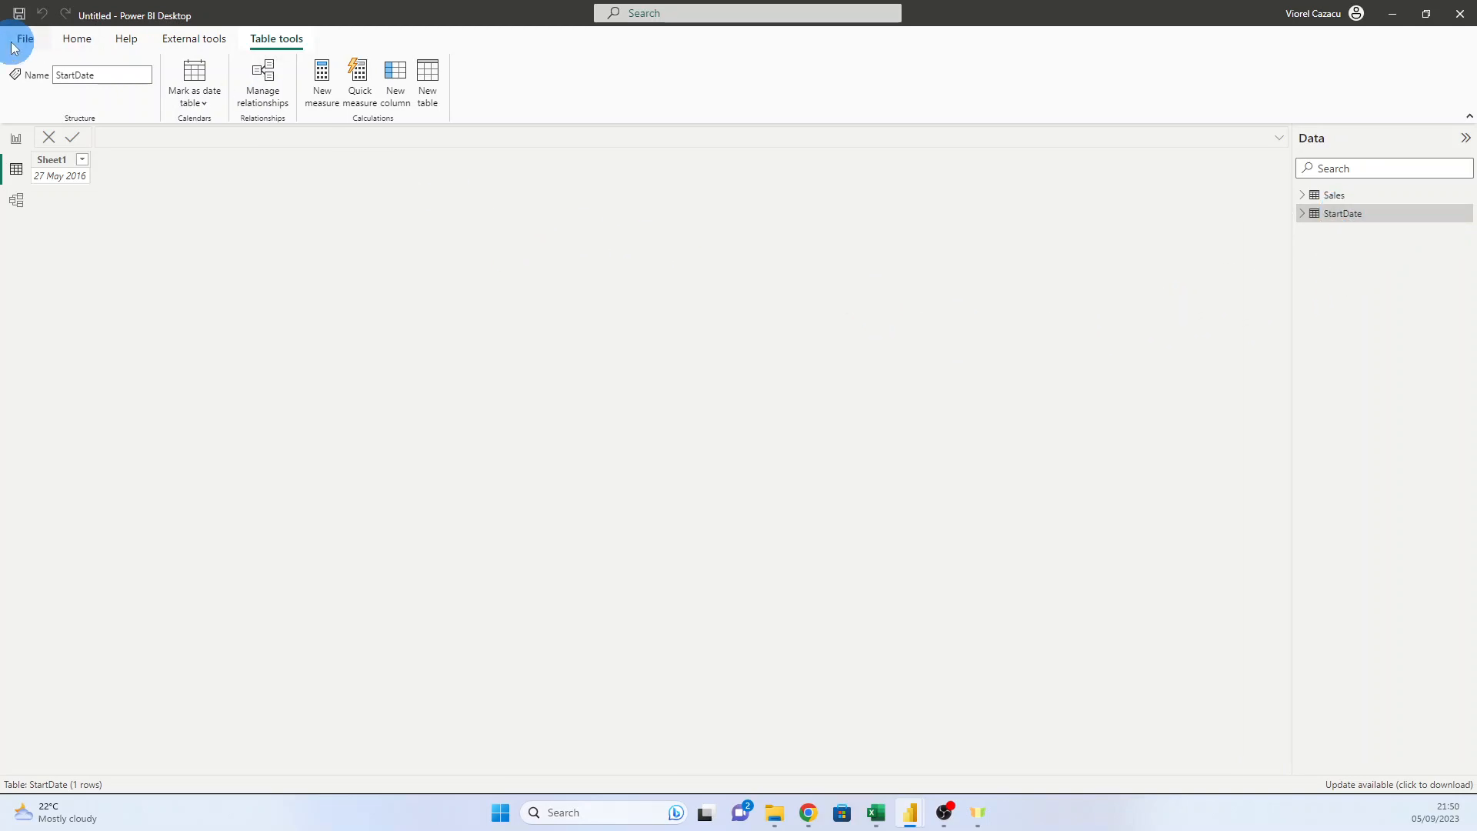
Import Sheet1 from the source Excel workbook once more and open it in Power Query Editor for transformation
click(76, 38)
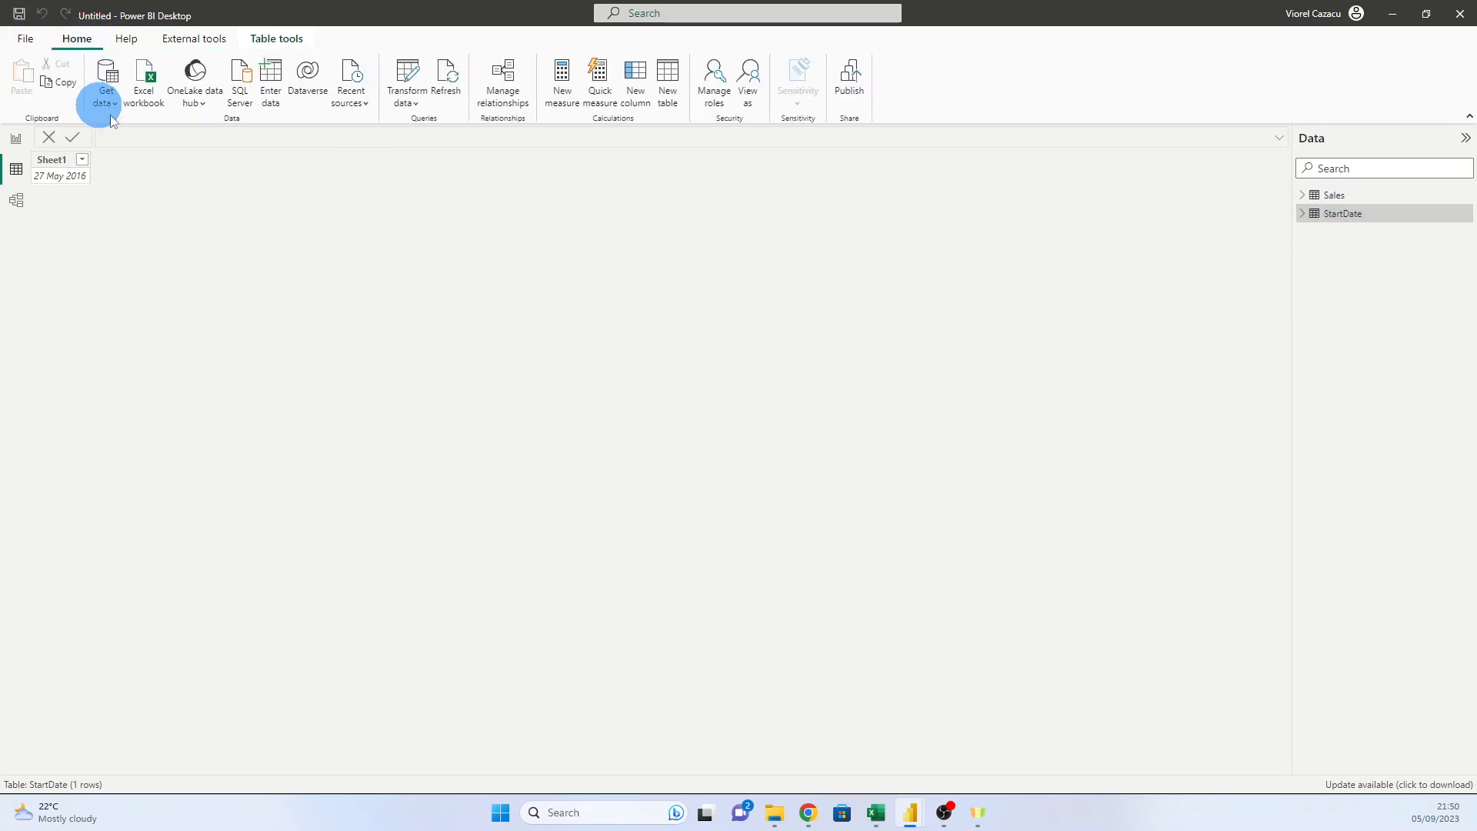
click(145, 89)
double_click(149, 123)
click(447, 254)
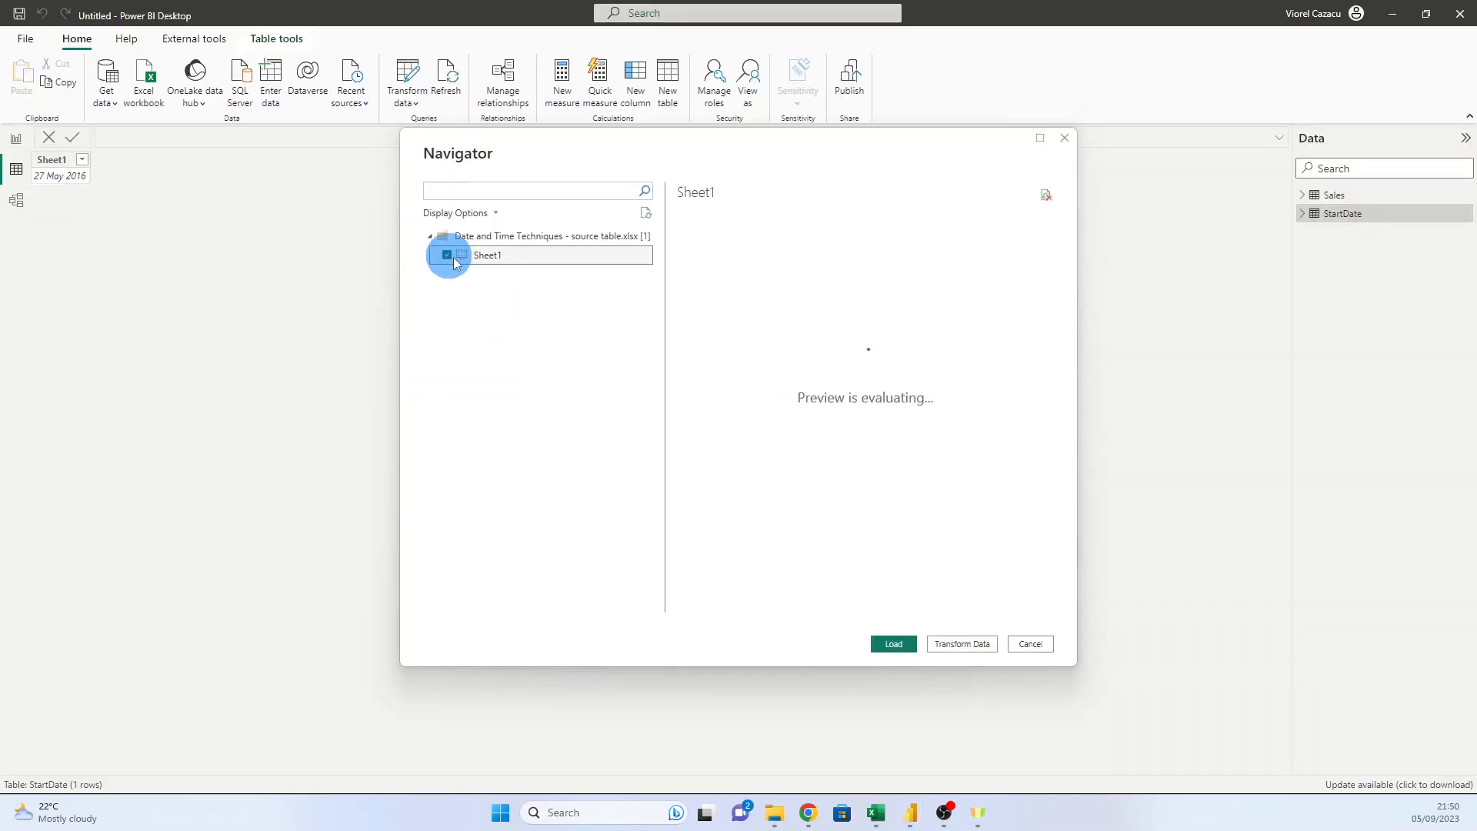
click(968, 644)
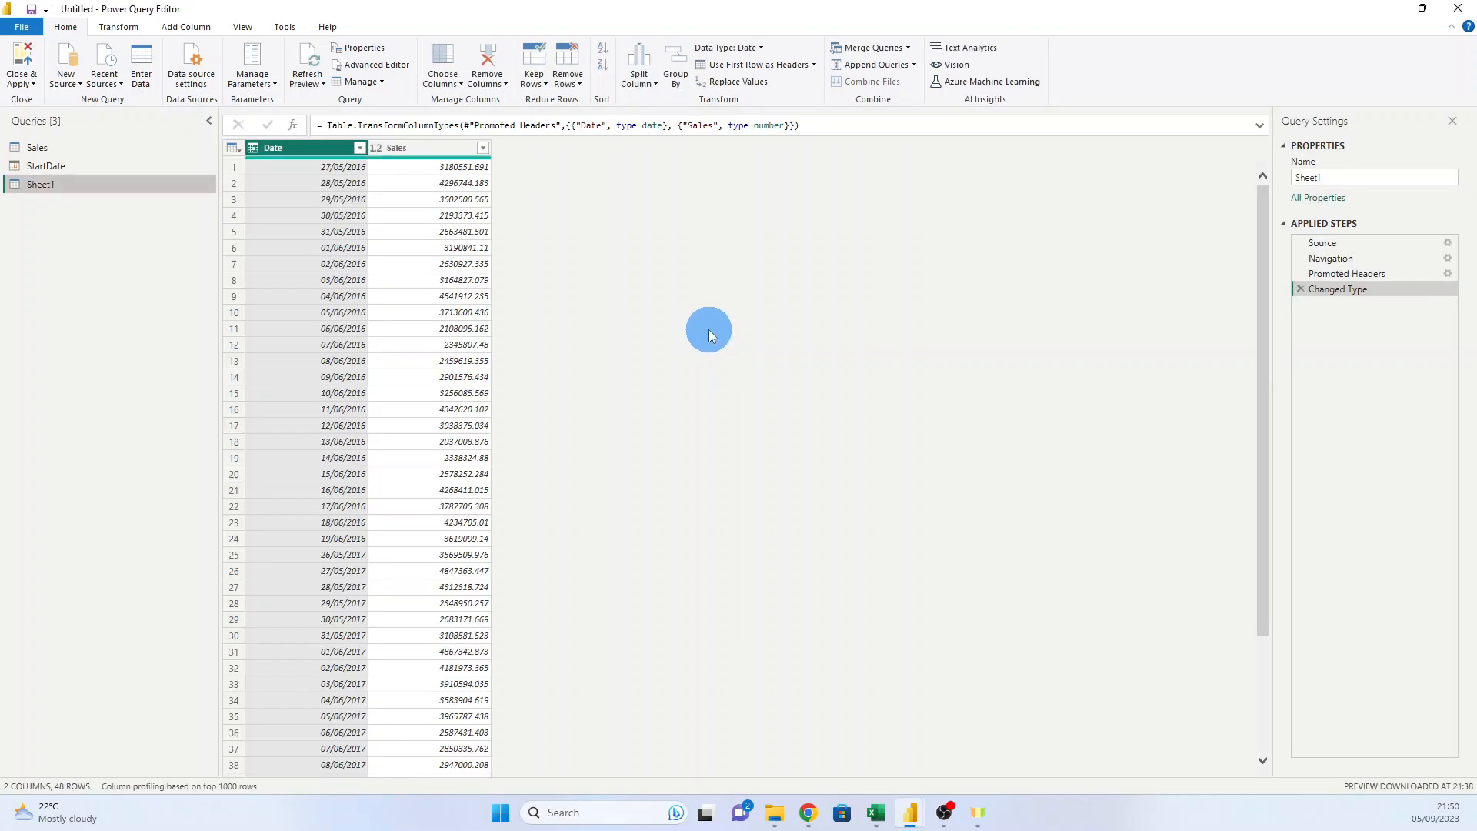
Remove the Sales column from the new Sheet1 query
click(446, 150)
right_click(446, 152)
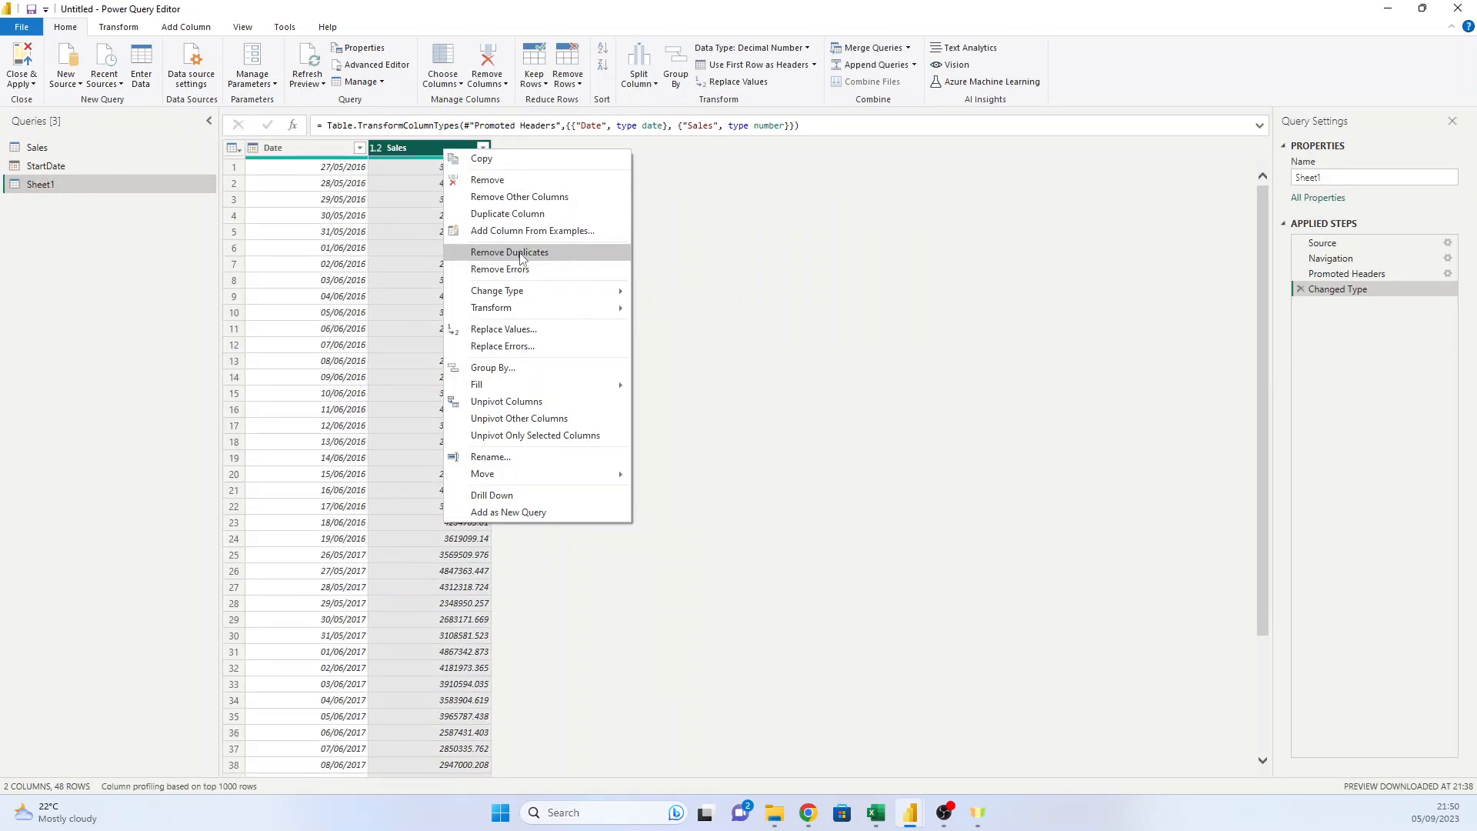
click(456, 175)
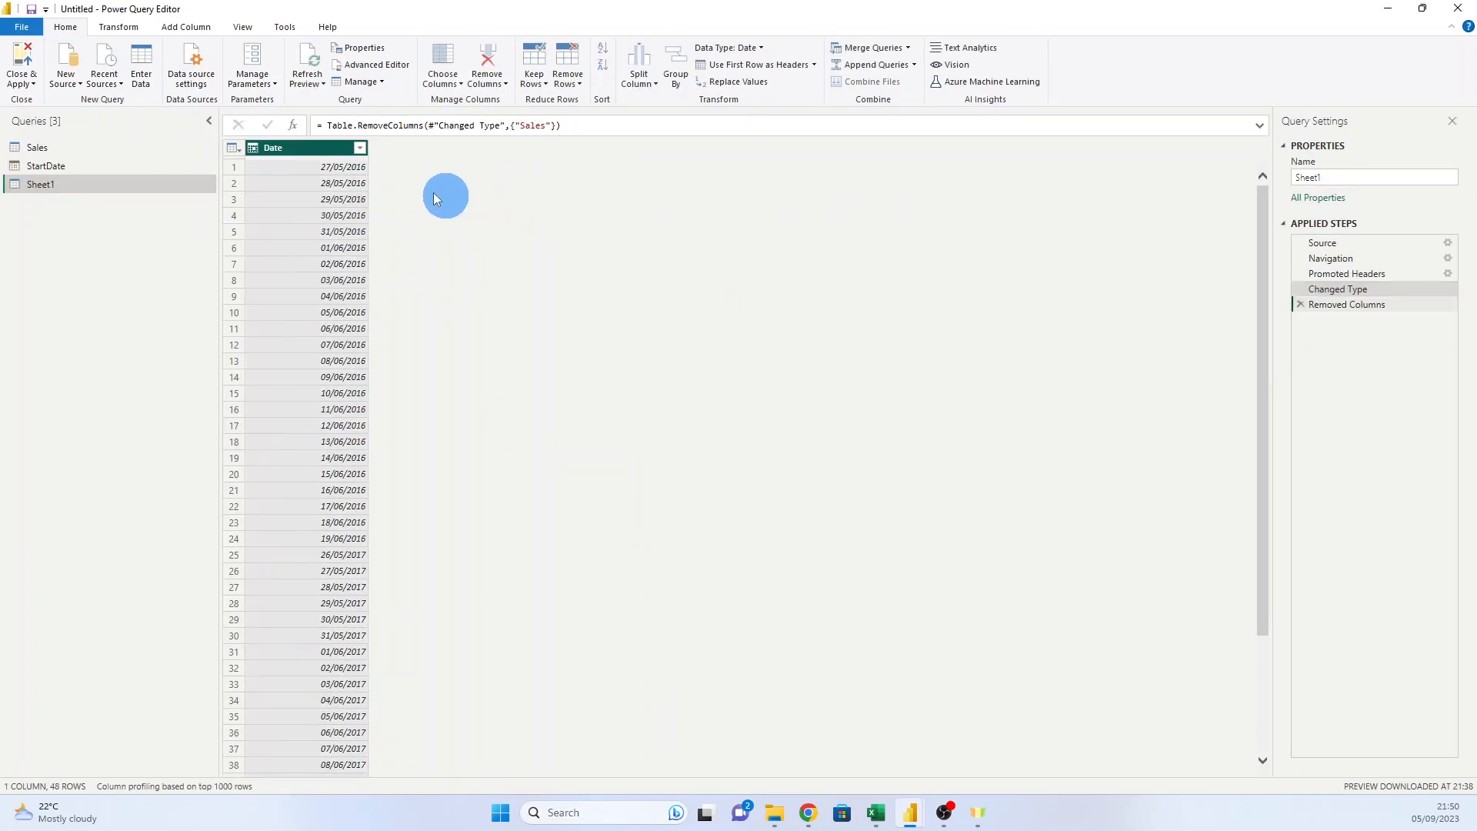
Filter the Date column of Sheet1 to the latest date and remove duplicate rows
click(359, 148)
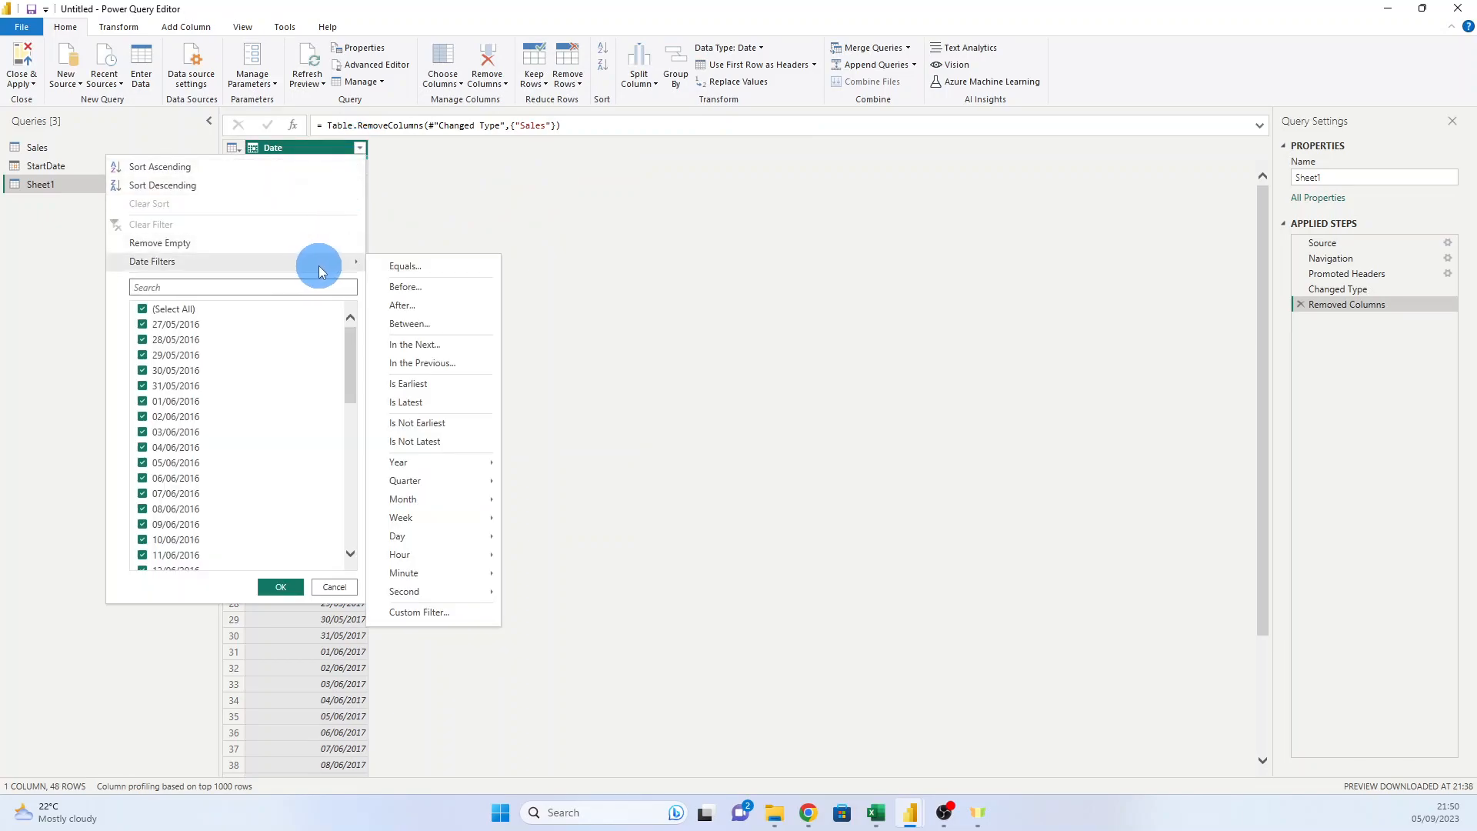
mouse_move(328, 263)
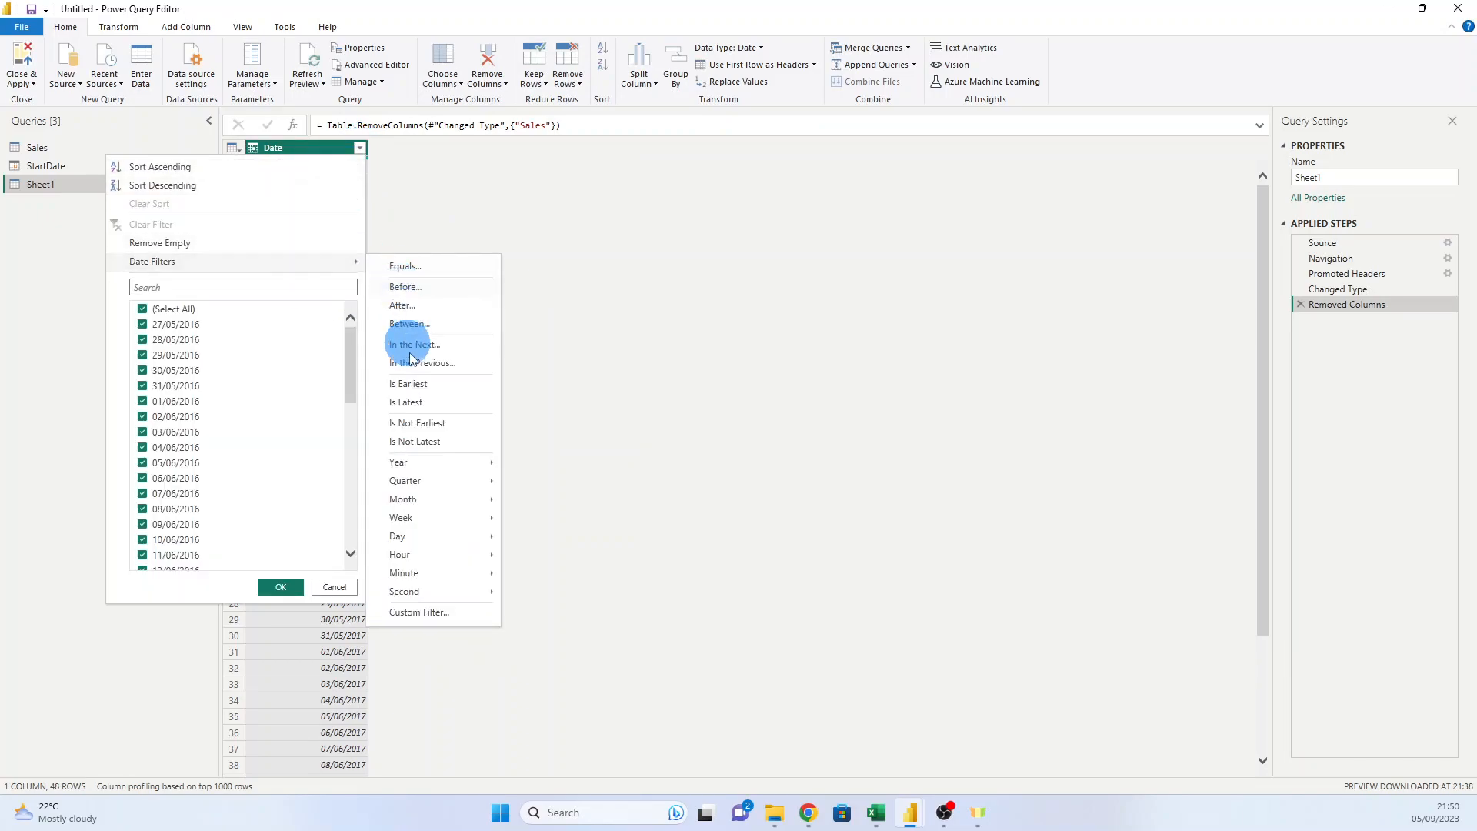
click(417, 399)
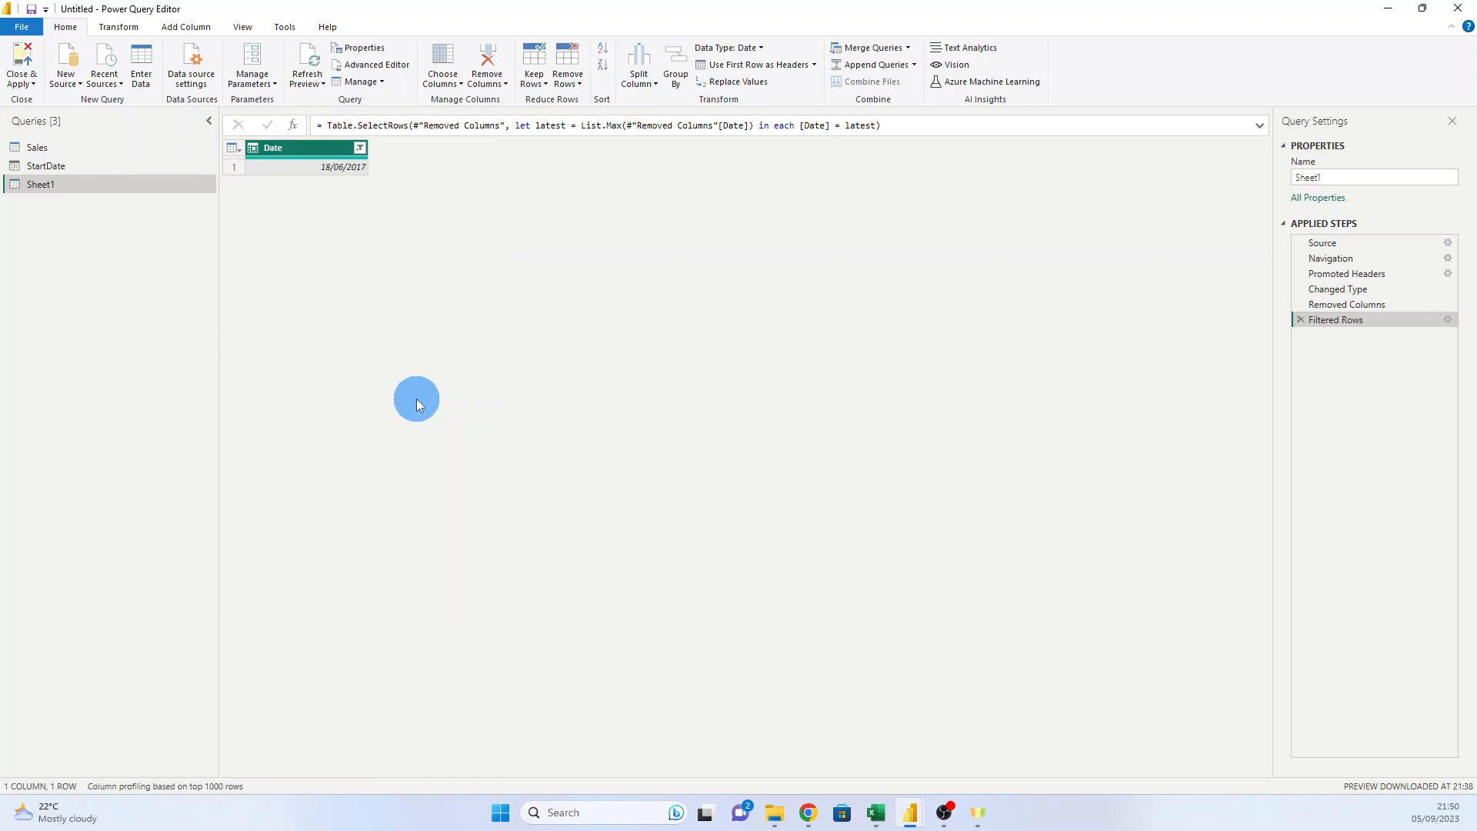
click(568, 78)
click(621, 153)
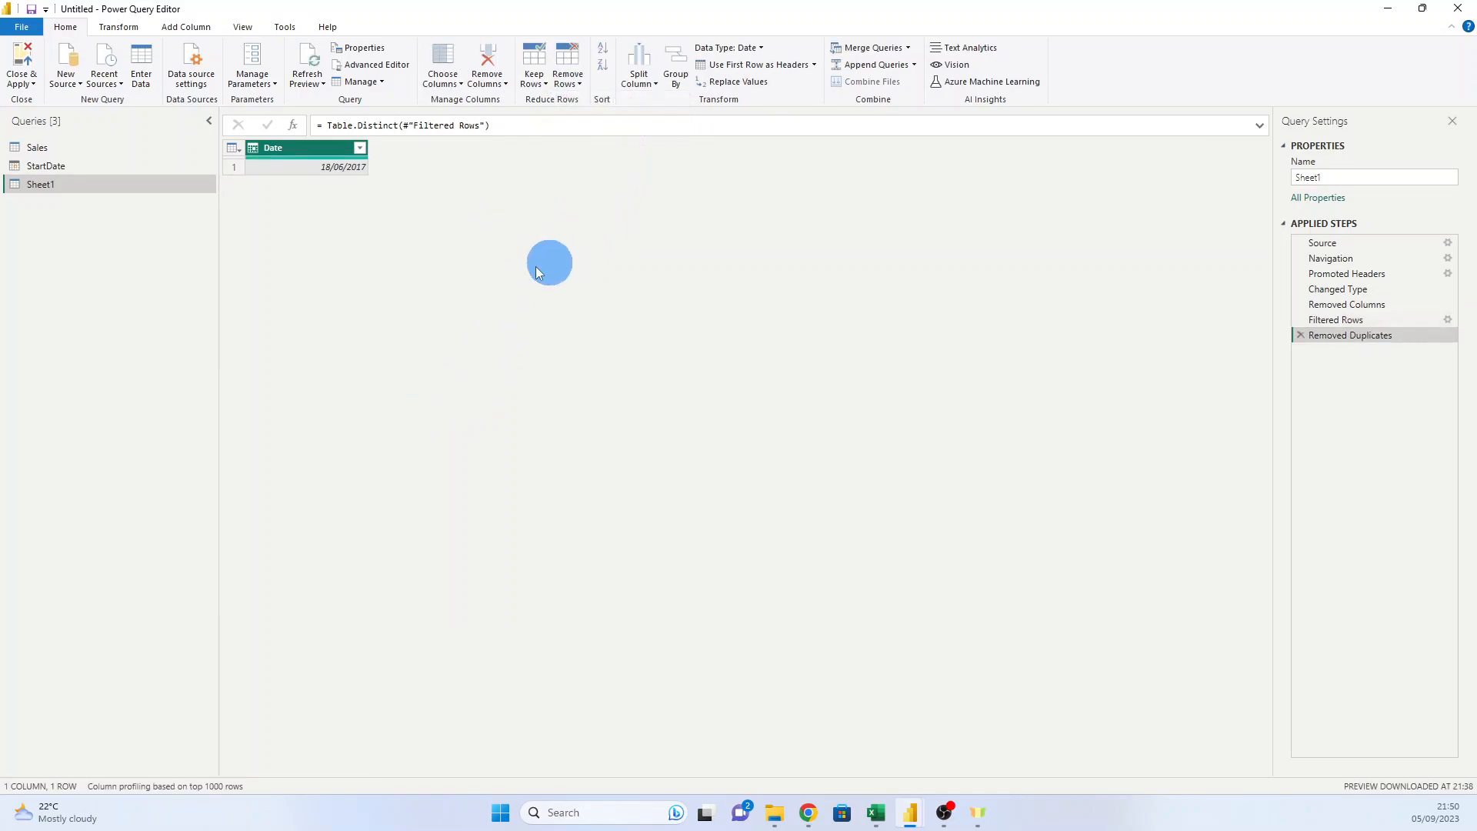
Drill down into the single date left in Sheet1, then close the query editor and apply the changes
right_click(349, 169)
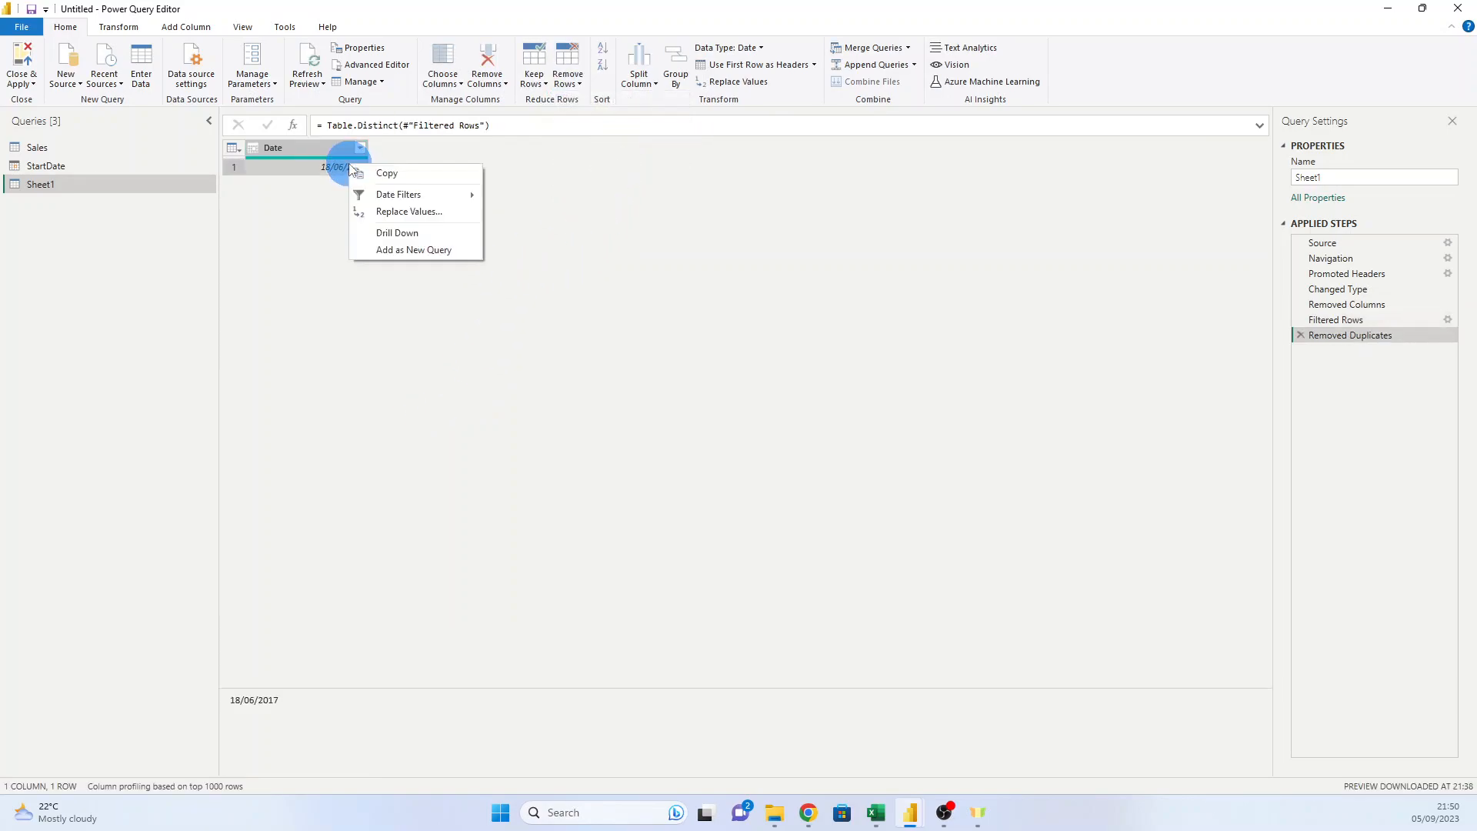
click(400, 233)
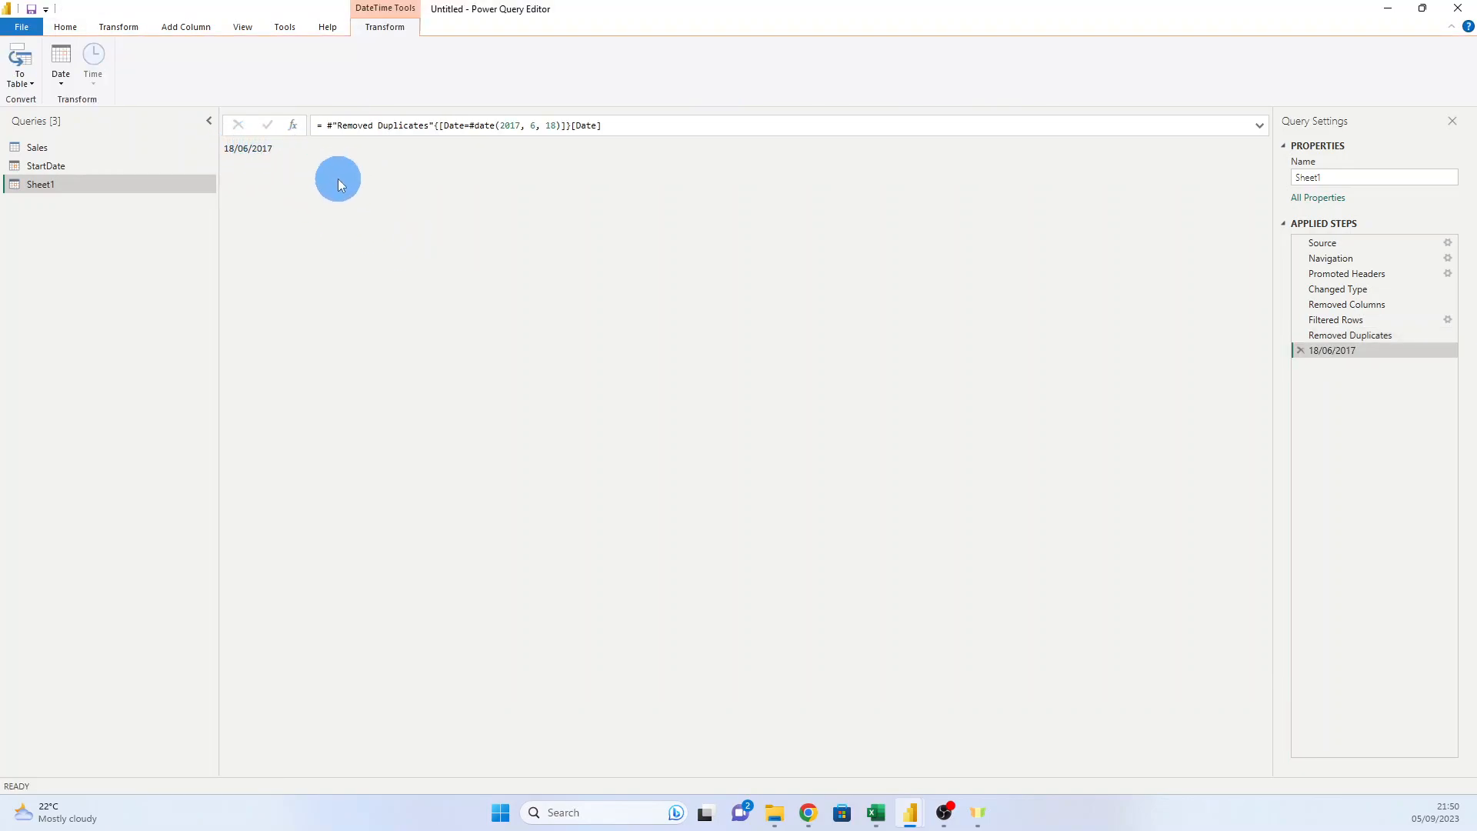
click(65, 27)
click(23, 80)
click(60, 101)
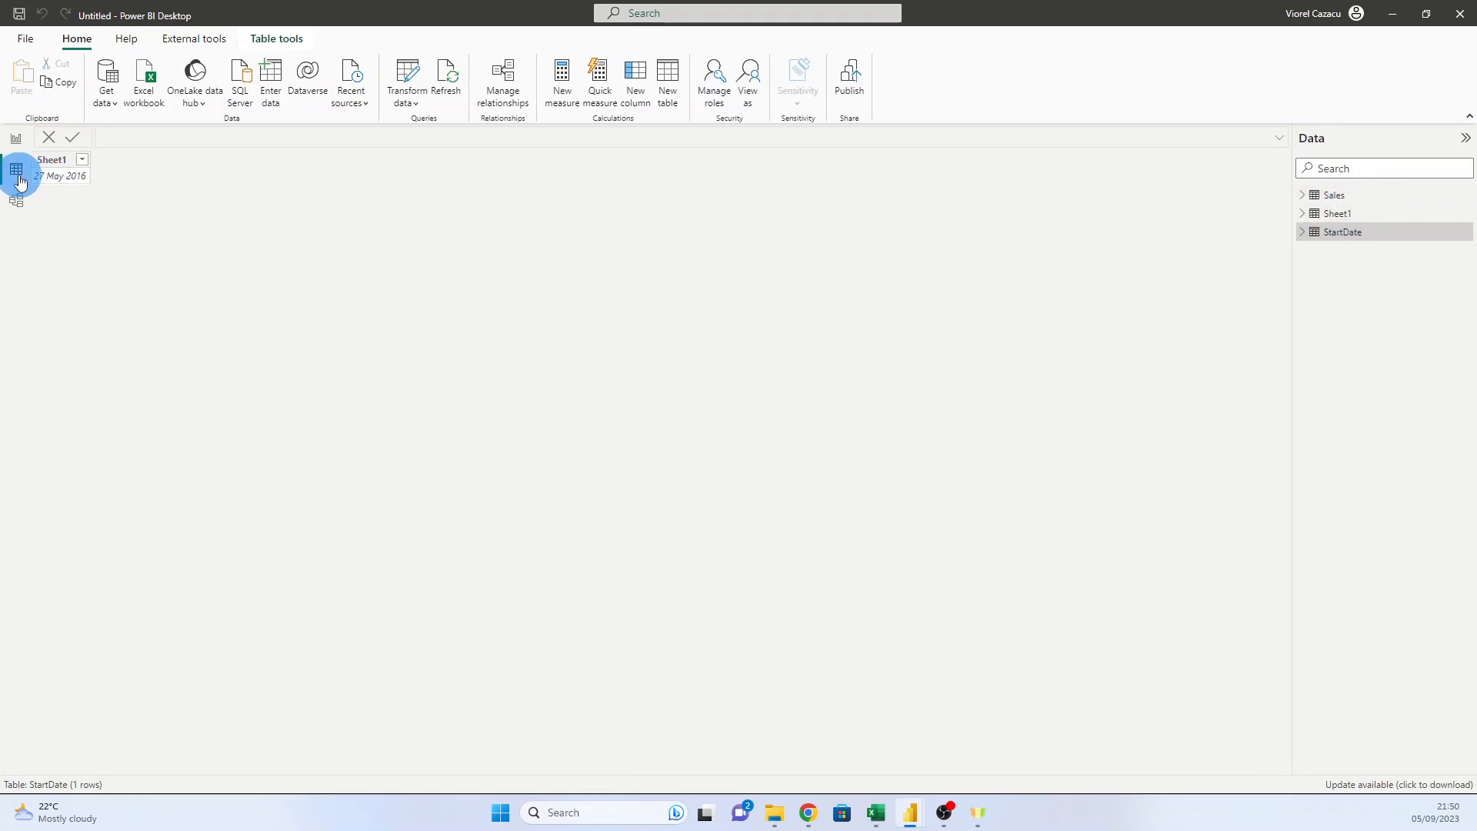
Display the Sheet1 table in the data view and rename it as EndDate
click(1337, 213)
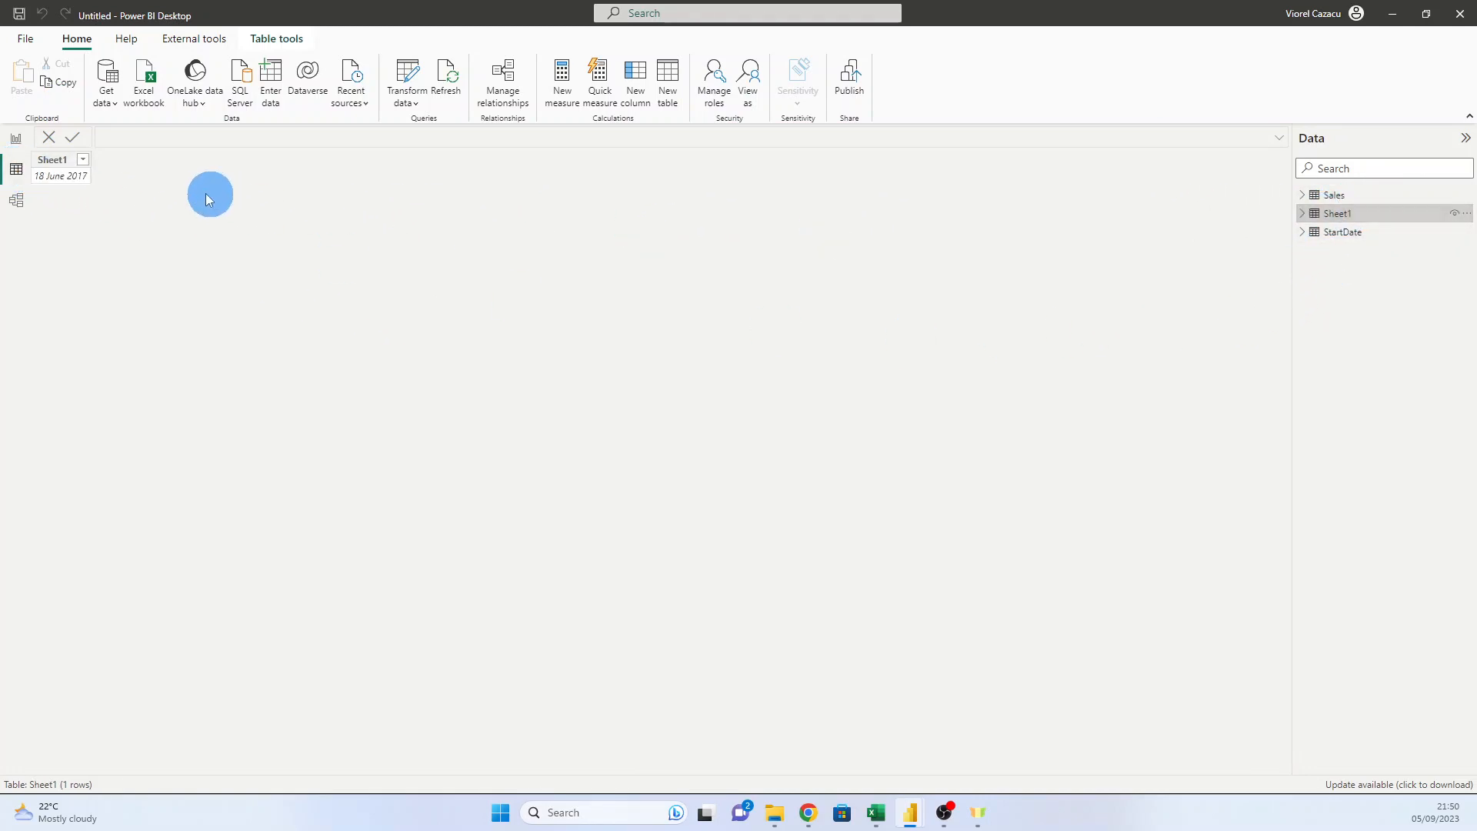
double_click(1336, 213)
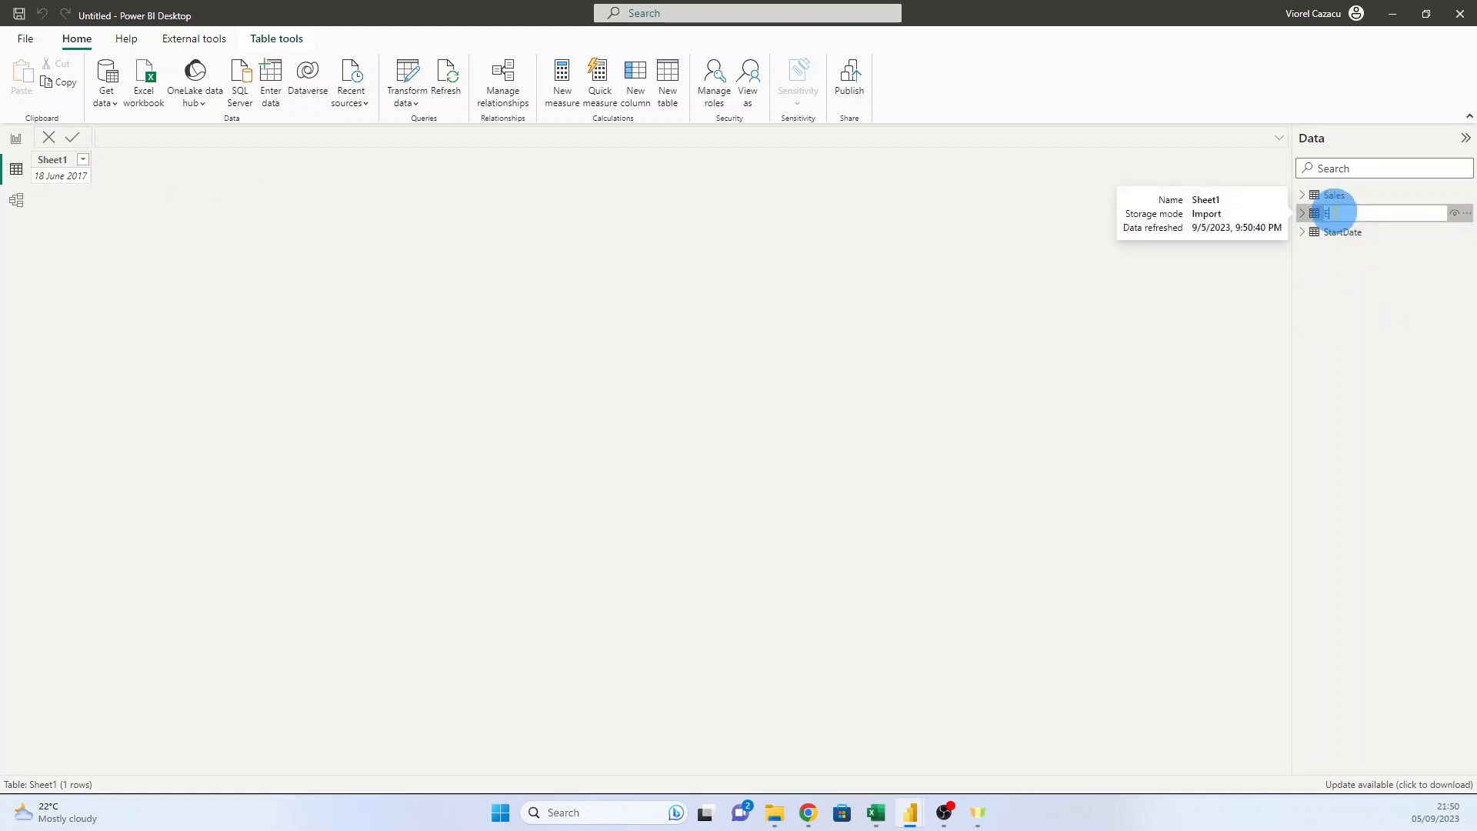
key(Return)
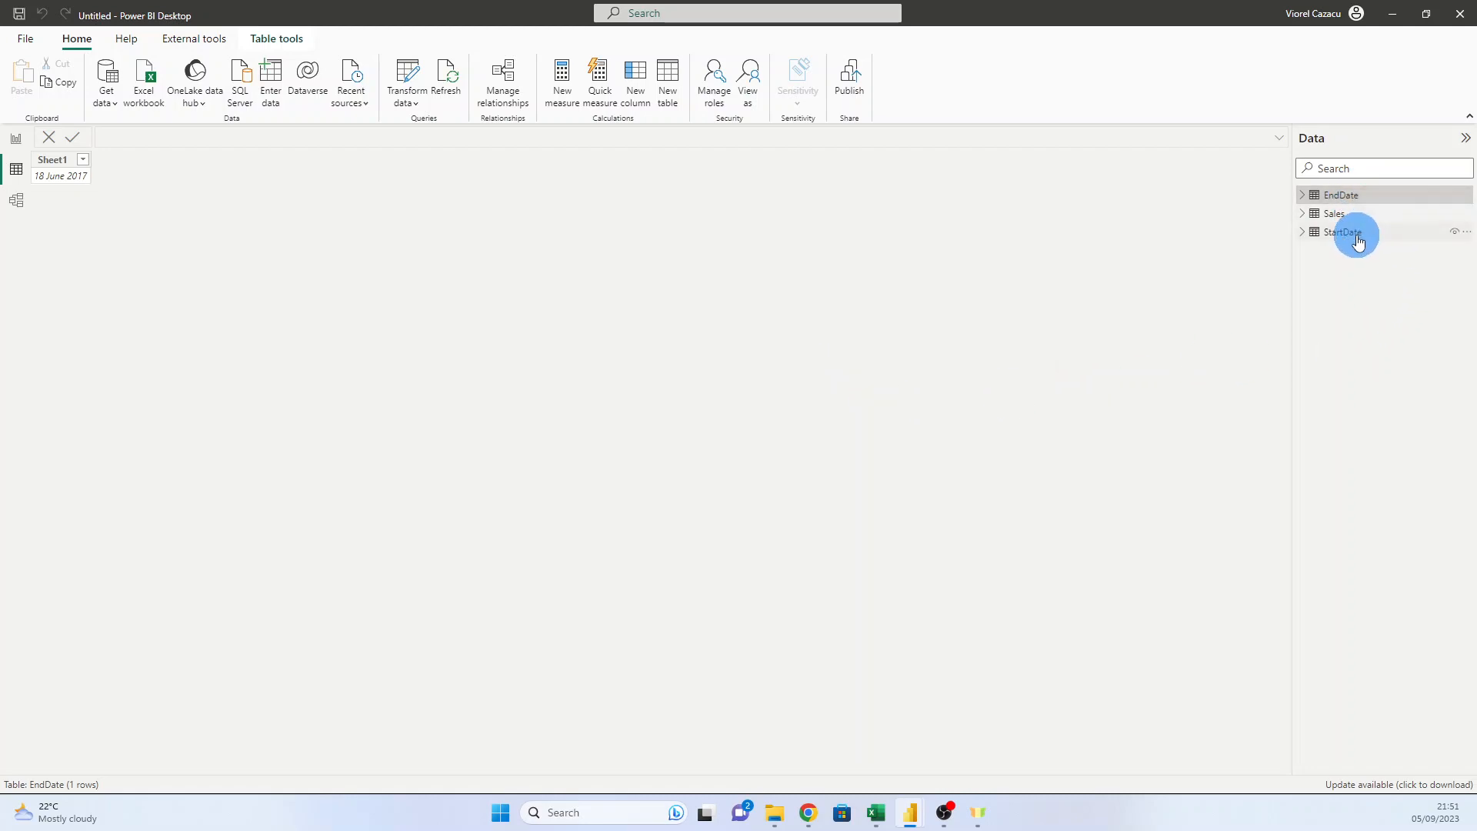
Create a blank query with the formula ={ Number.From( StartDate ) .. Number.From( EndDate ) }
click(108, 98)
click(171, 377)
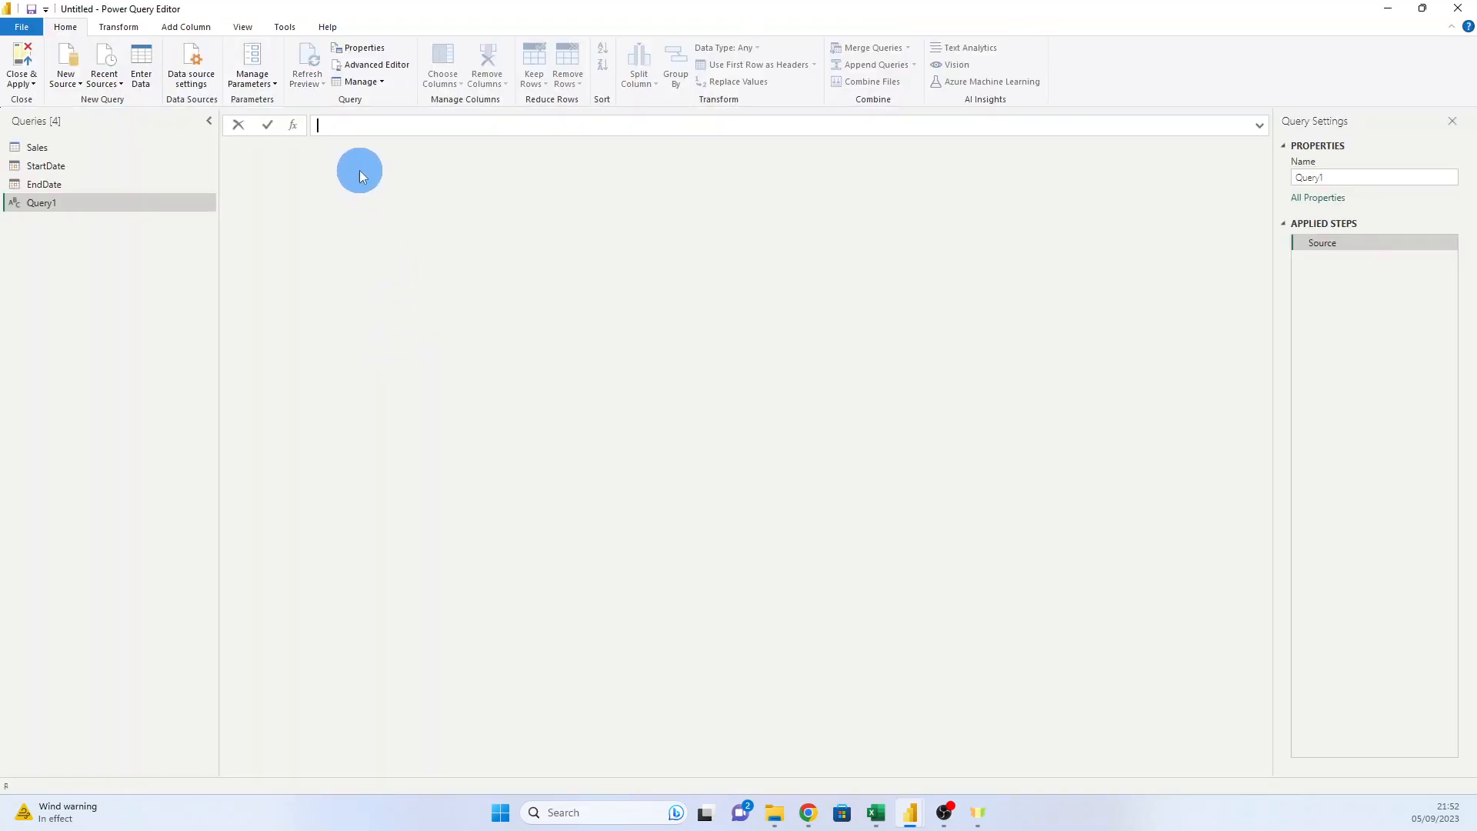
text({ Number.From( StartDate ) .. Number.From( EndDate ) })
click(319, 127)
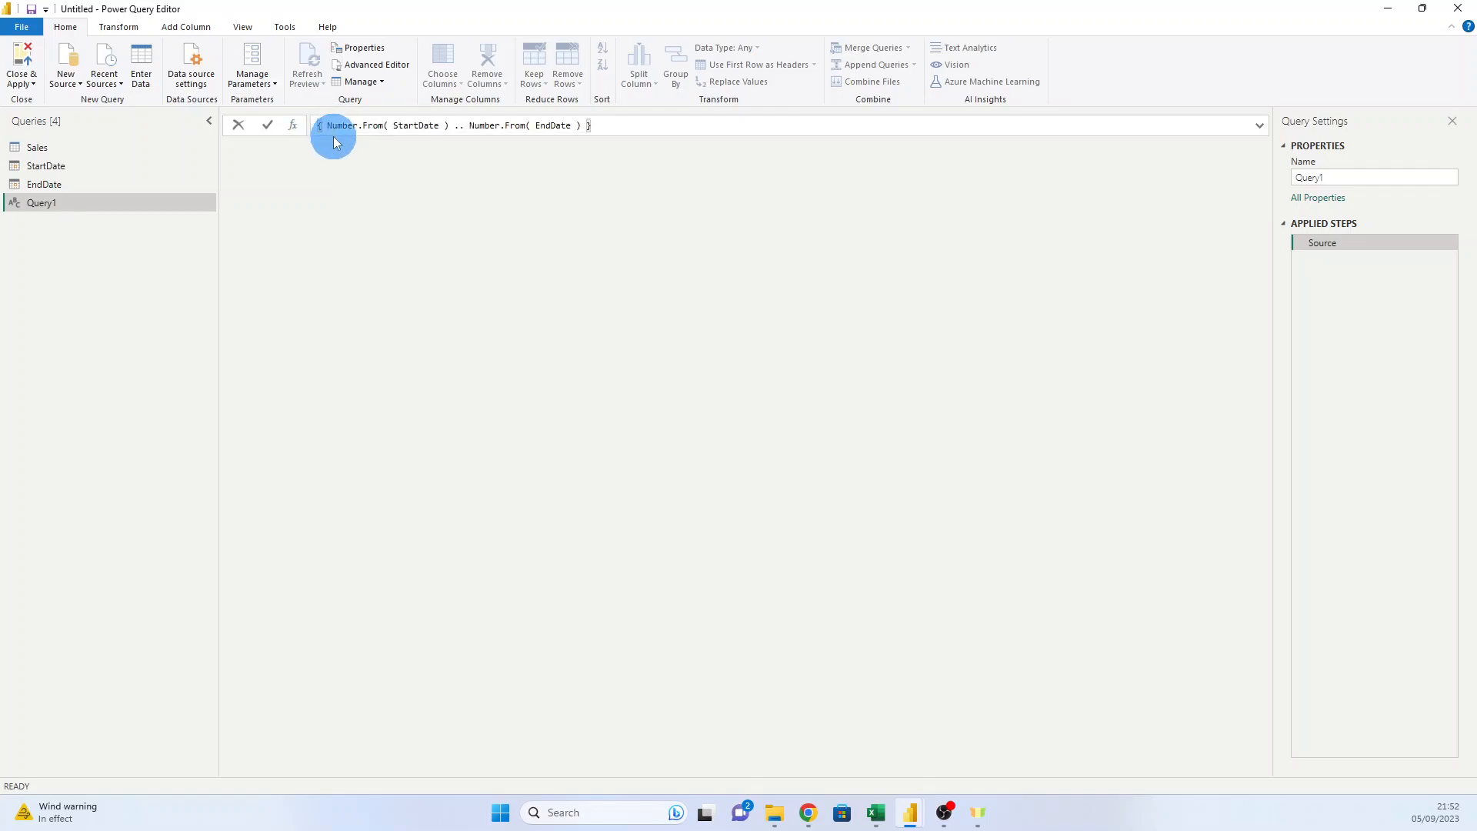
text(=)
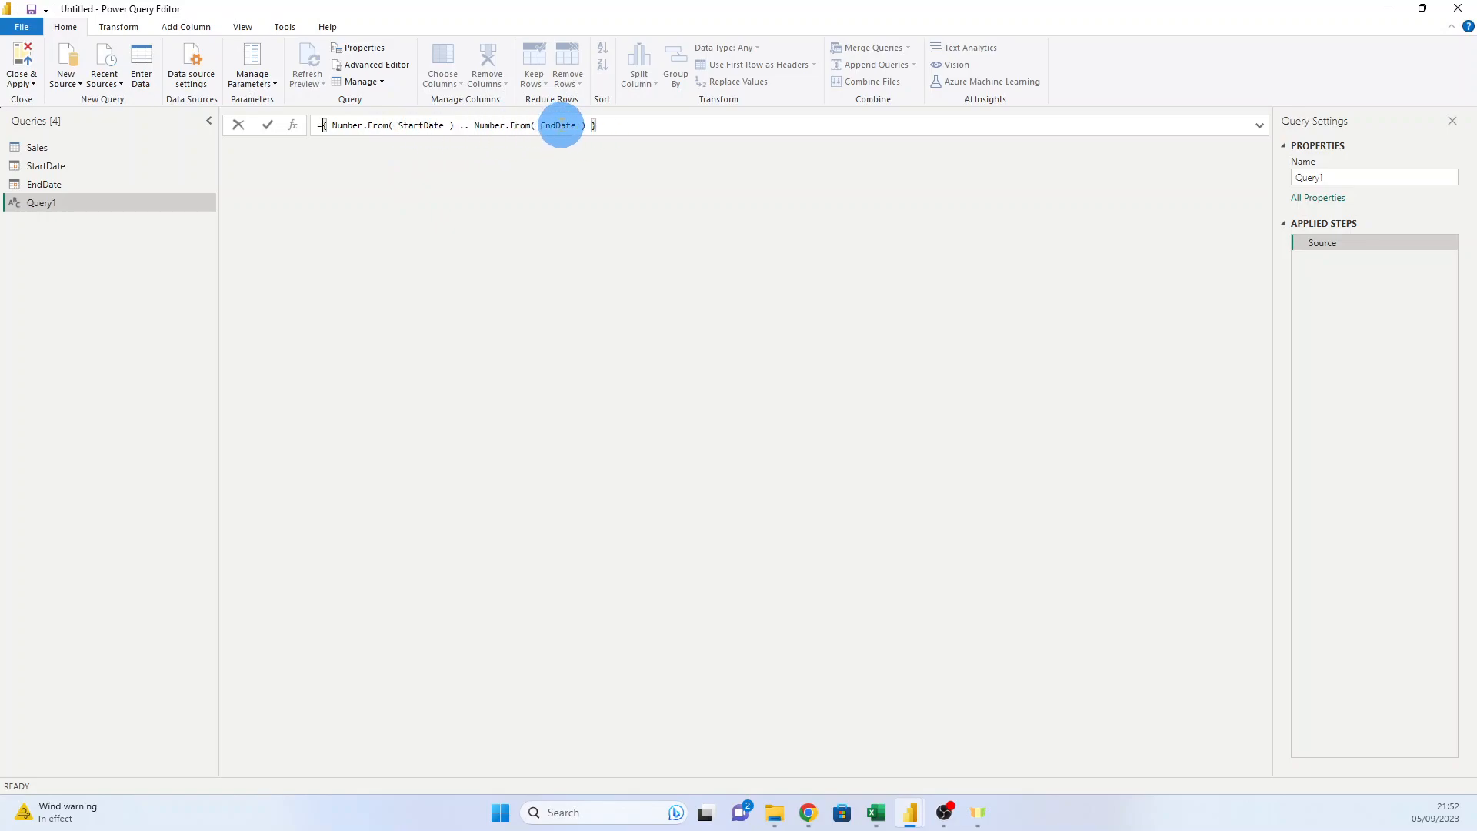
mouse_move(422, 126)
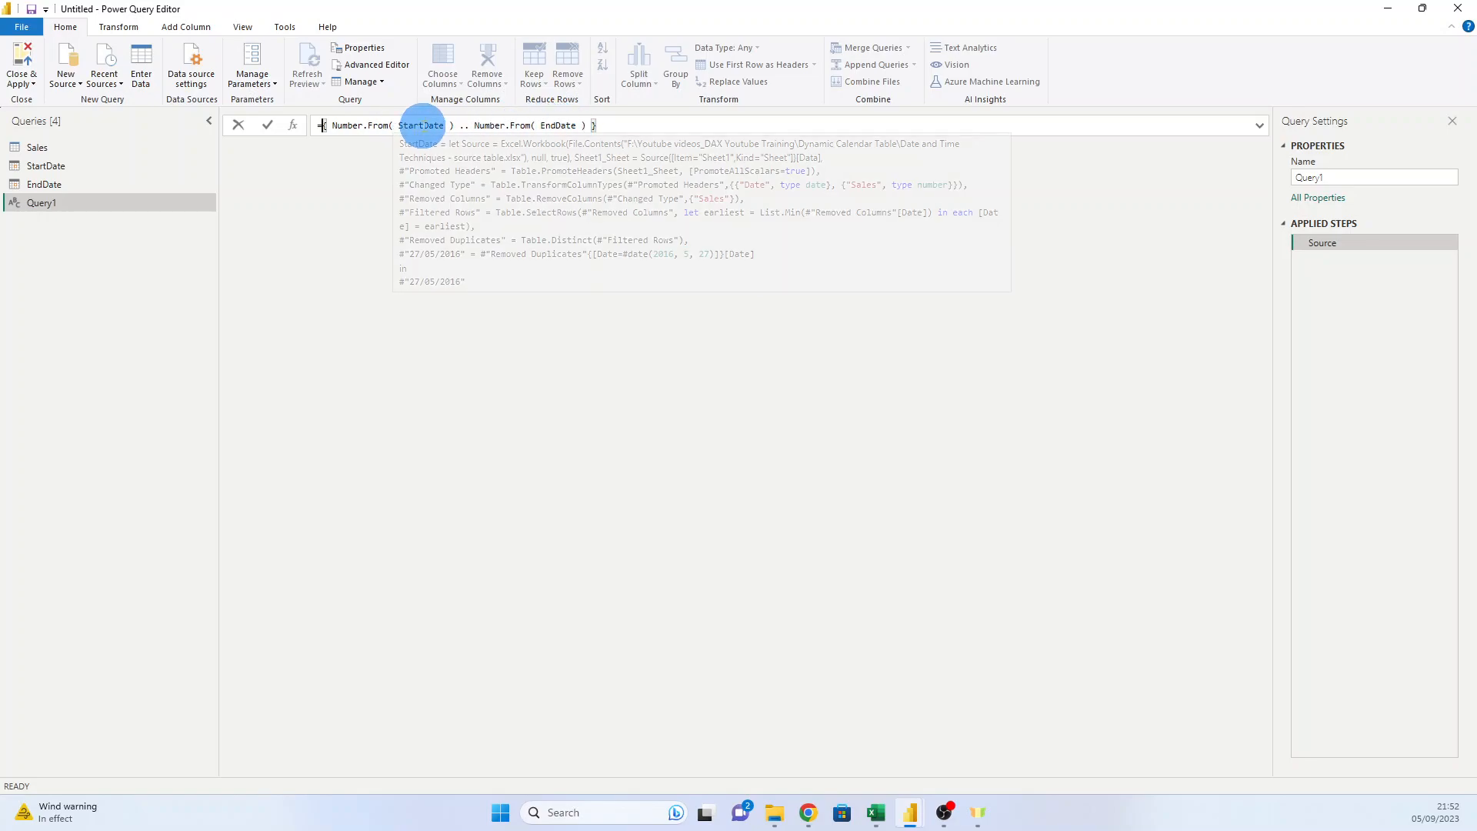
mouse_move(562, 125)
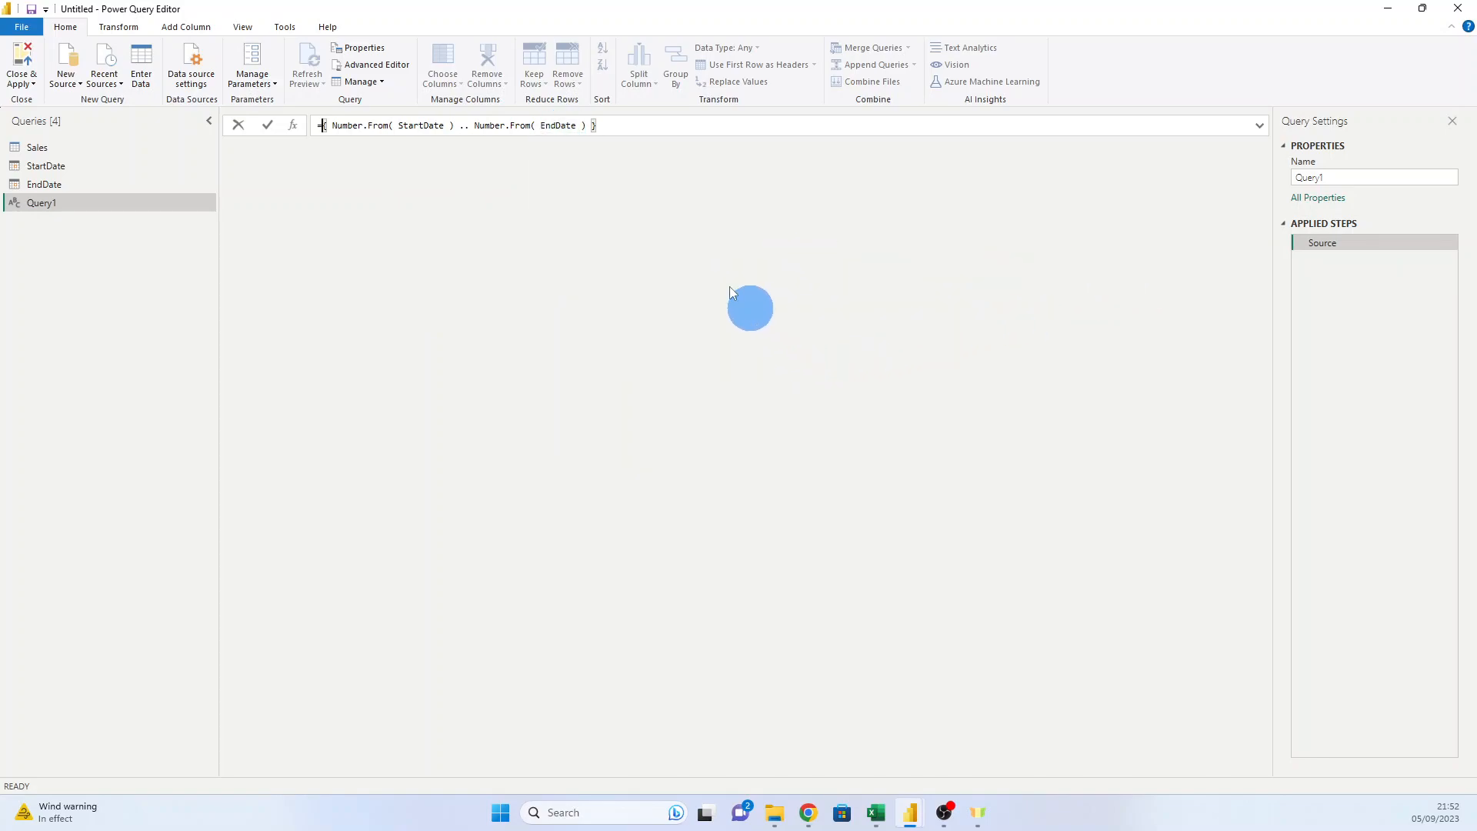
click(634, 125)
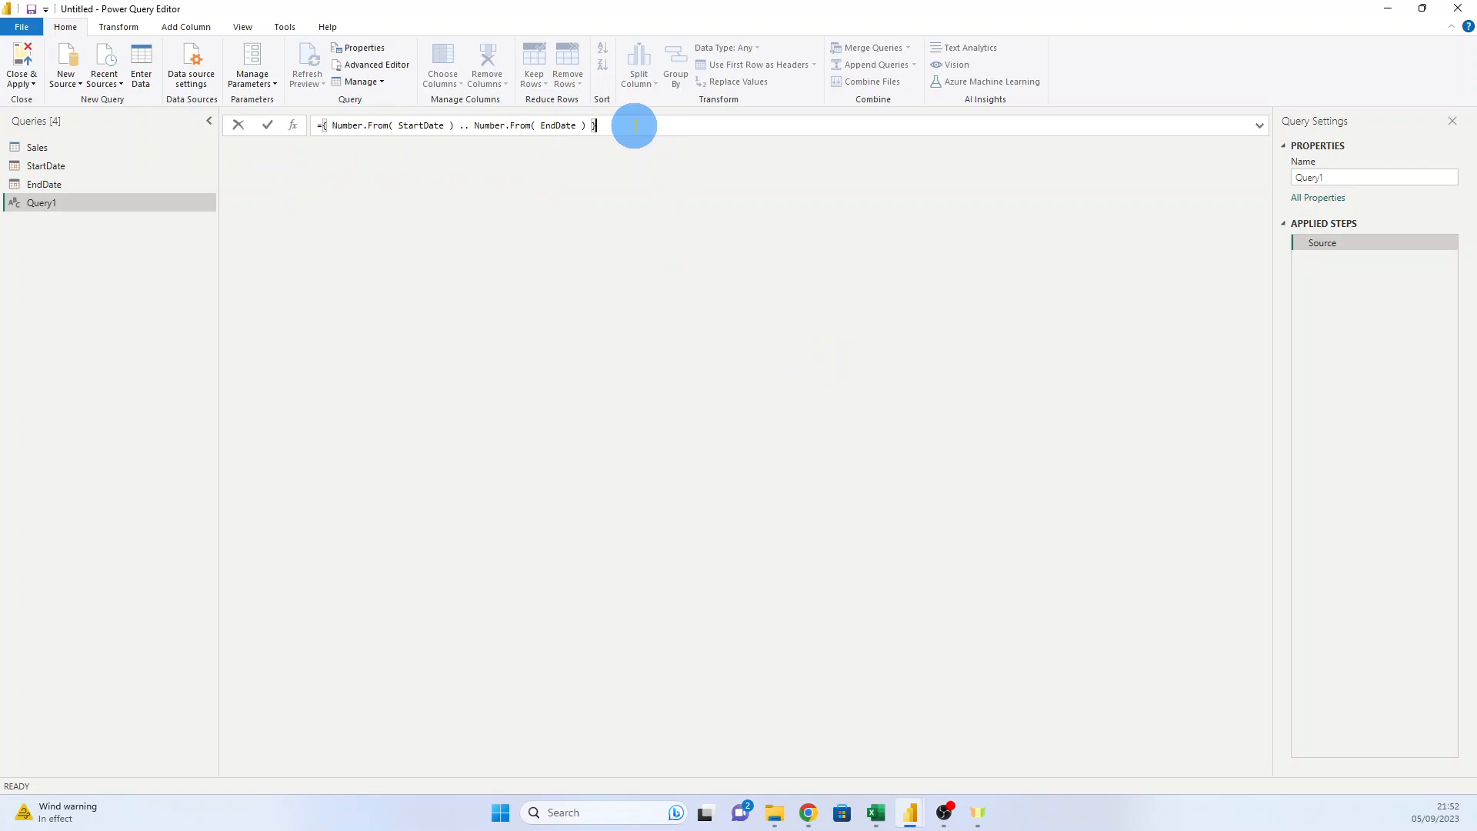
key(Return)
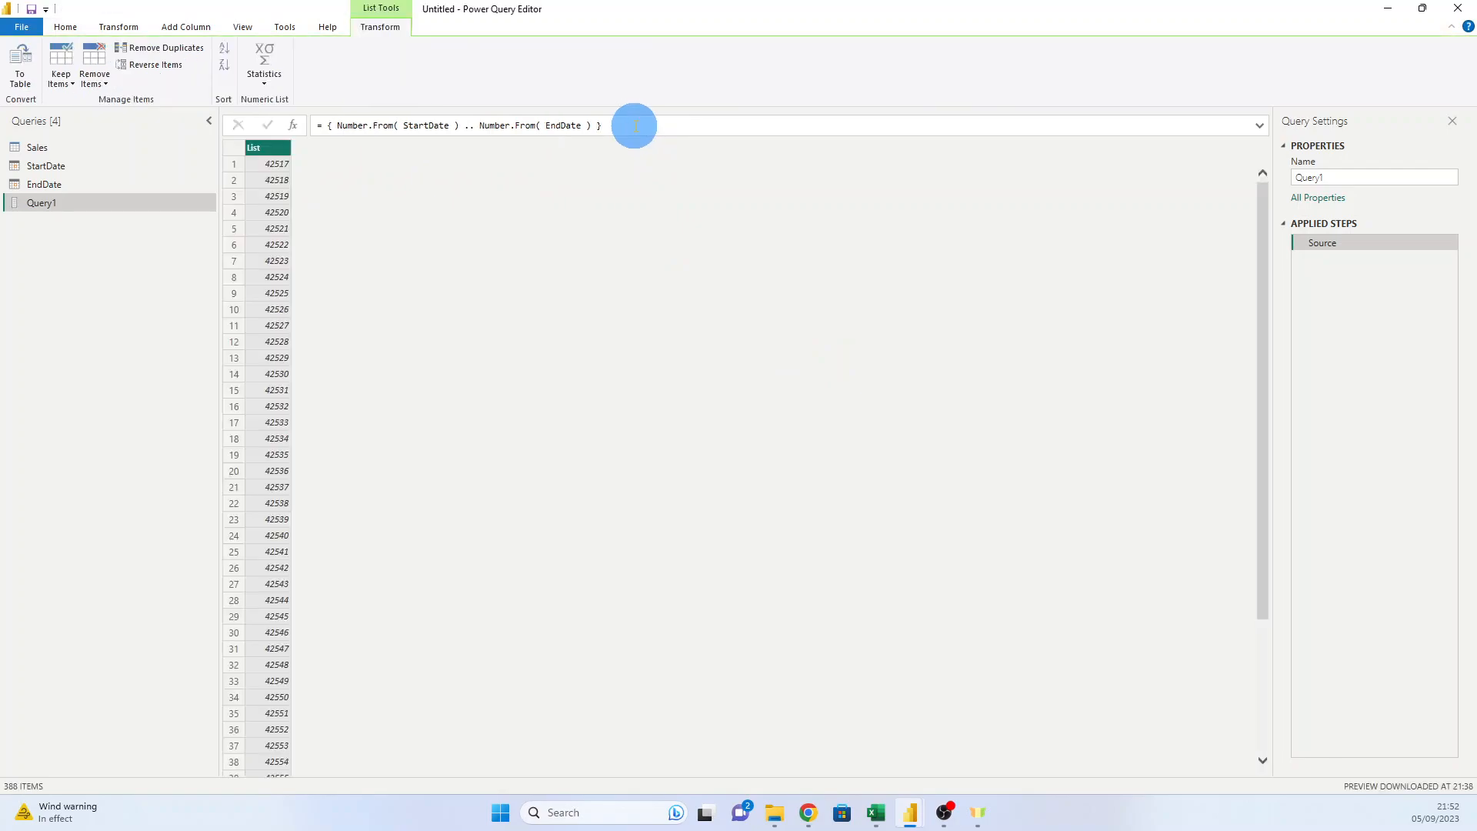
Convert the Query1 number list to a table with no delimiter and extra columns shown as errors
click(270, 149)
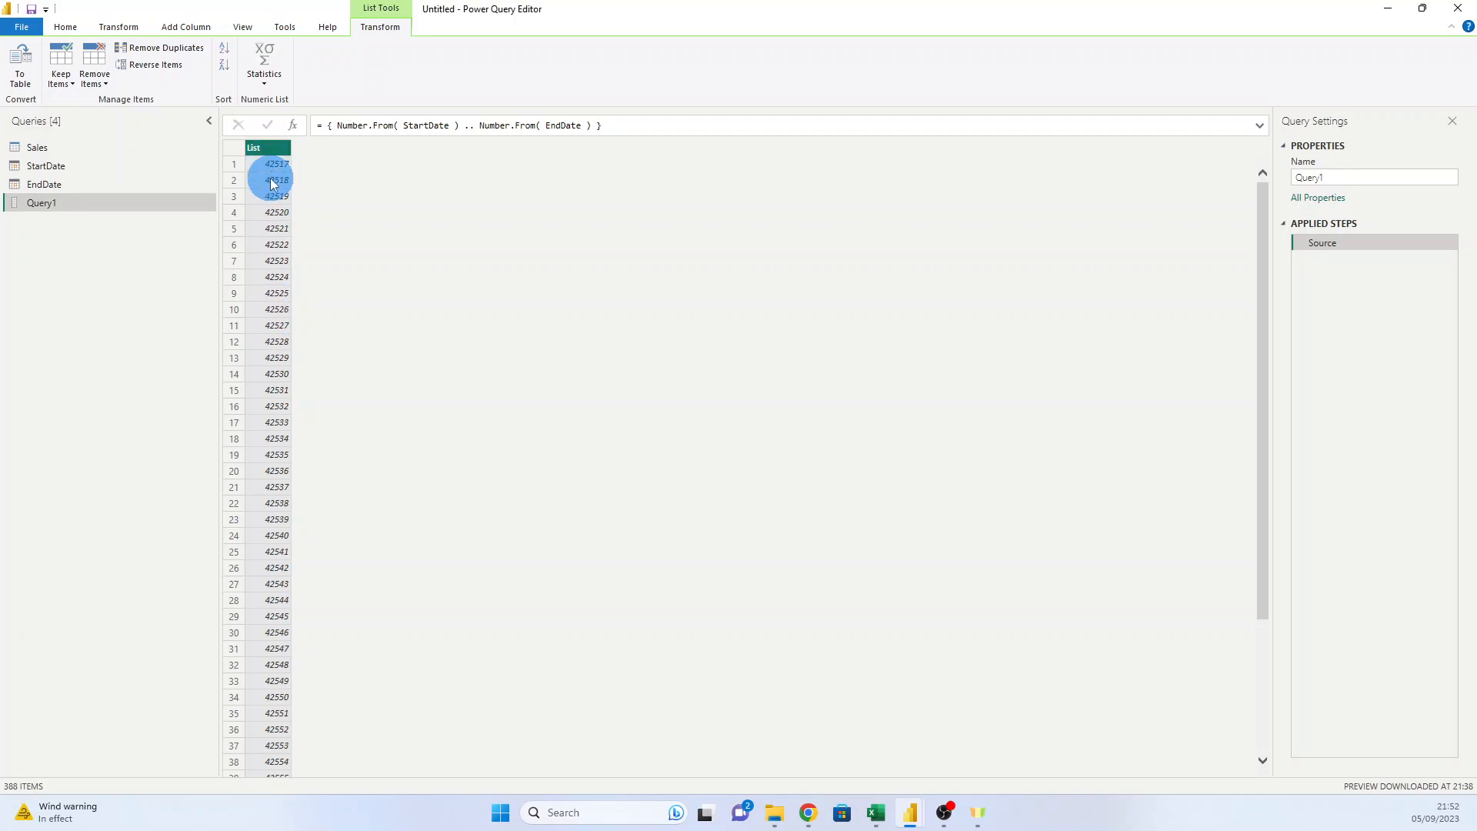
click(21, 58)
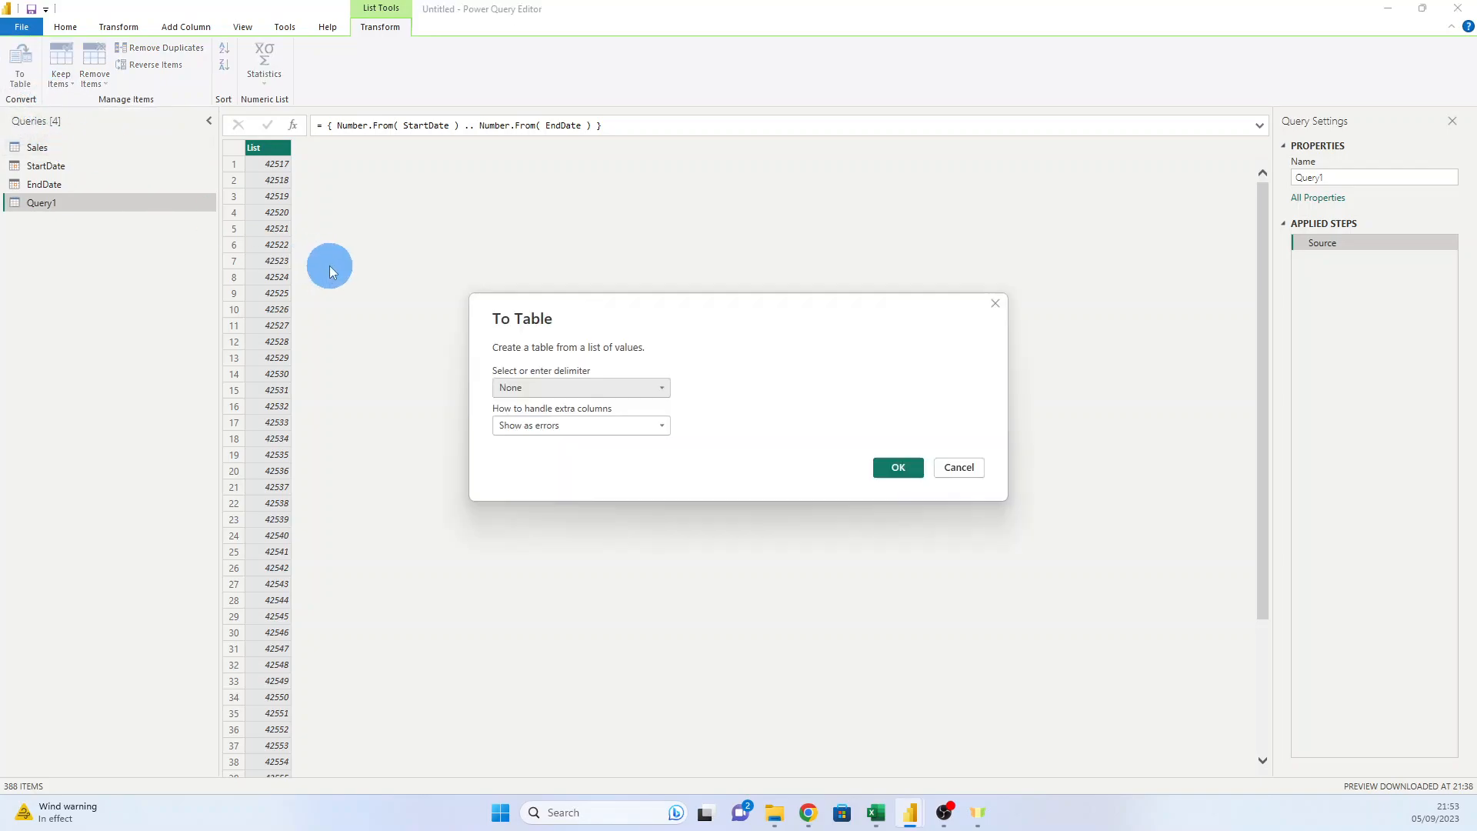
click(897, 468)
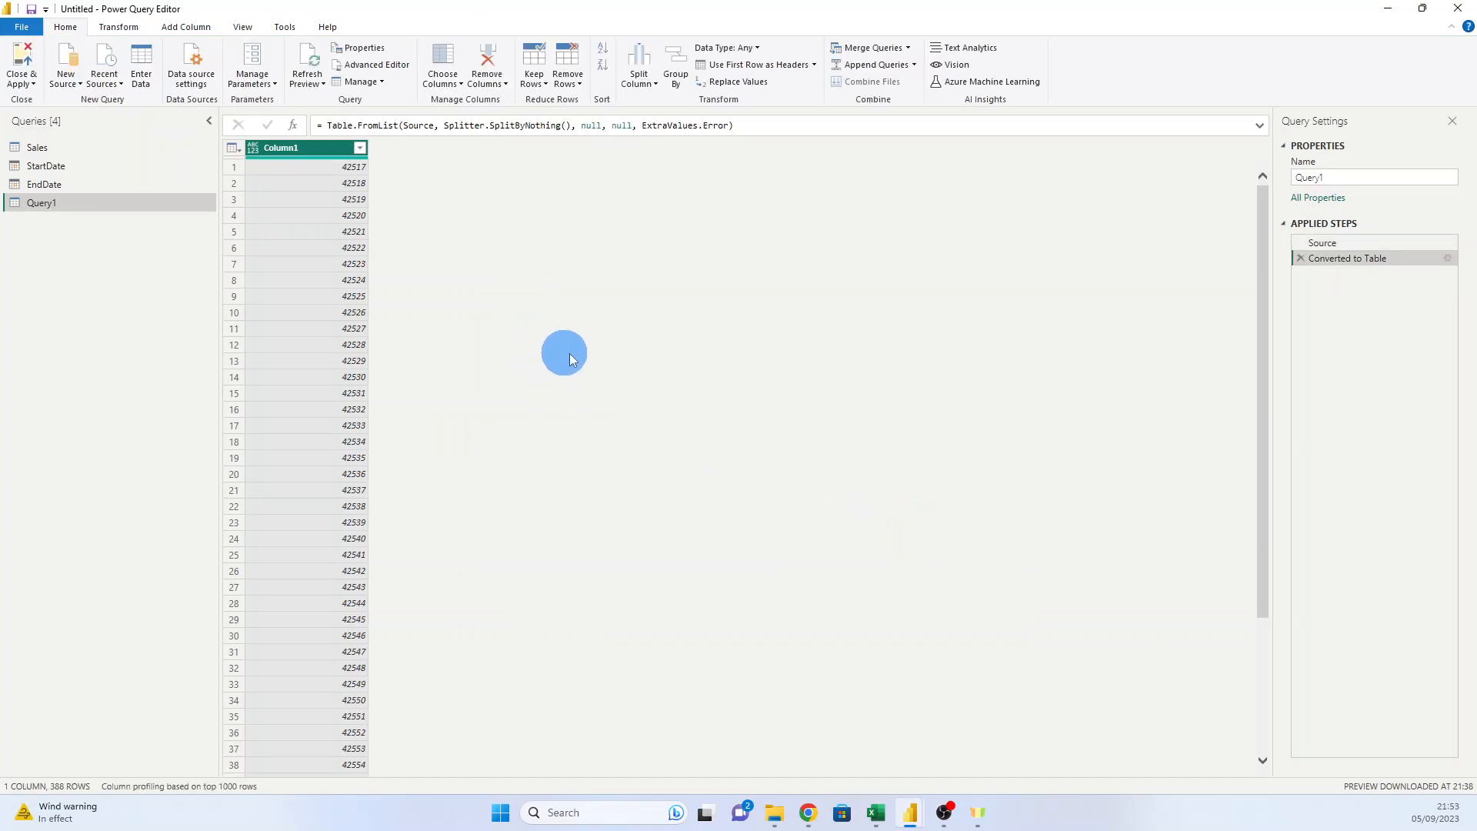
Rename Column1 of Query1 as Date and set its data type to Date
double_click(288, 148)
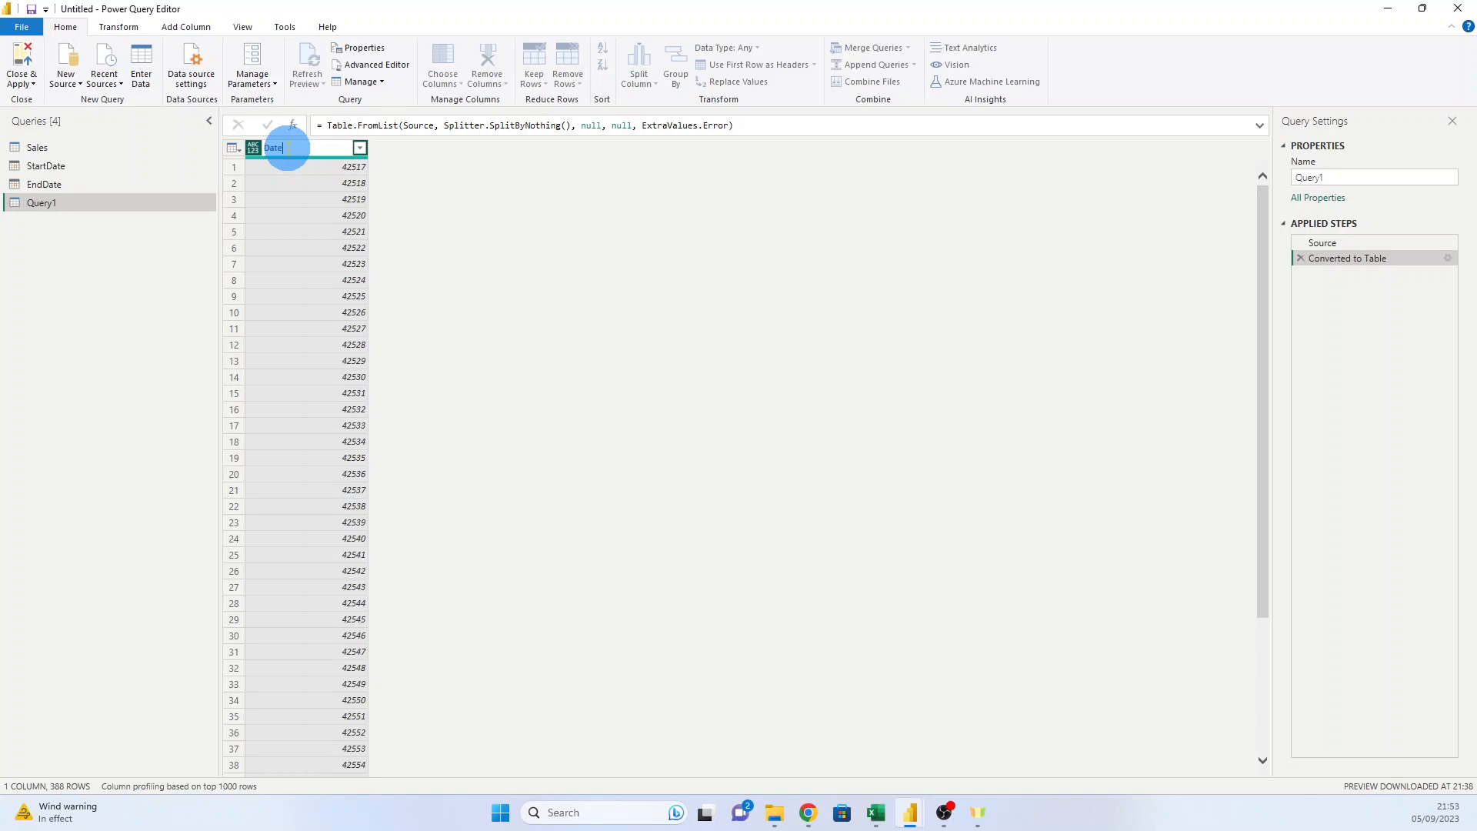
key(Return)
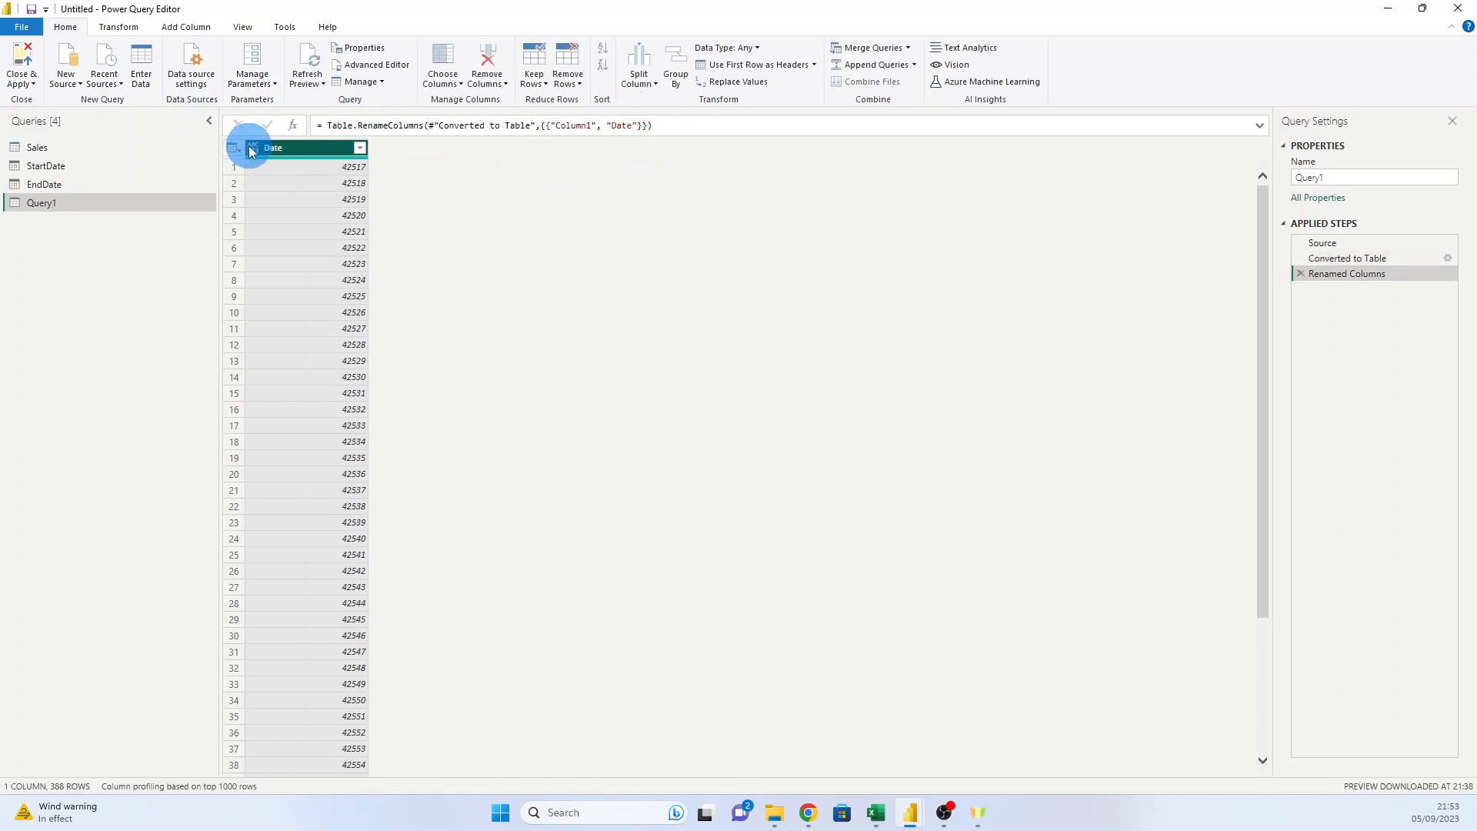
click(759, 52)
click(748, 148)
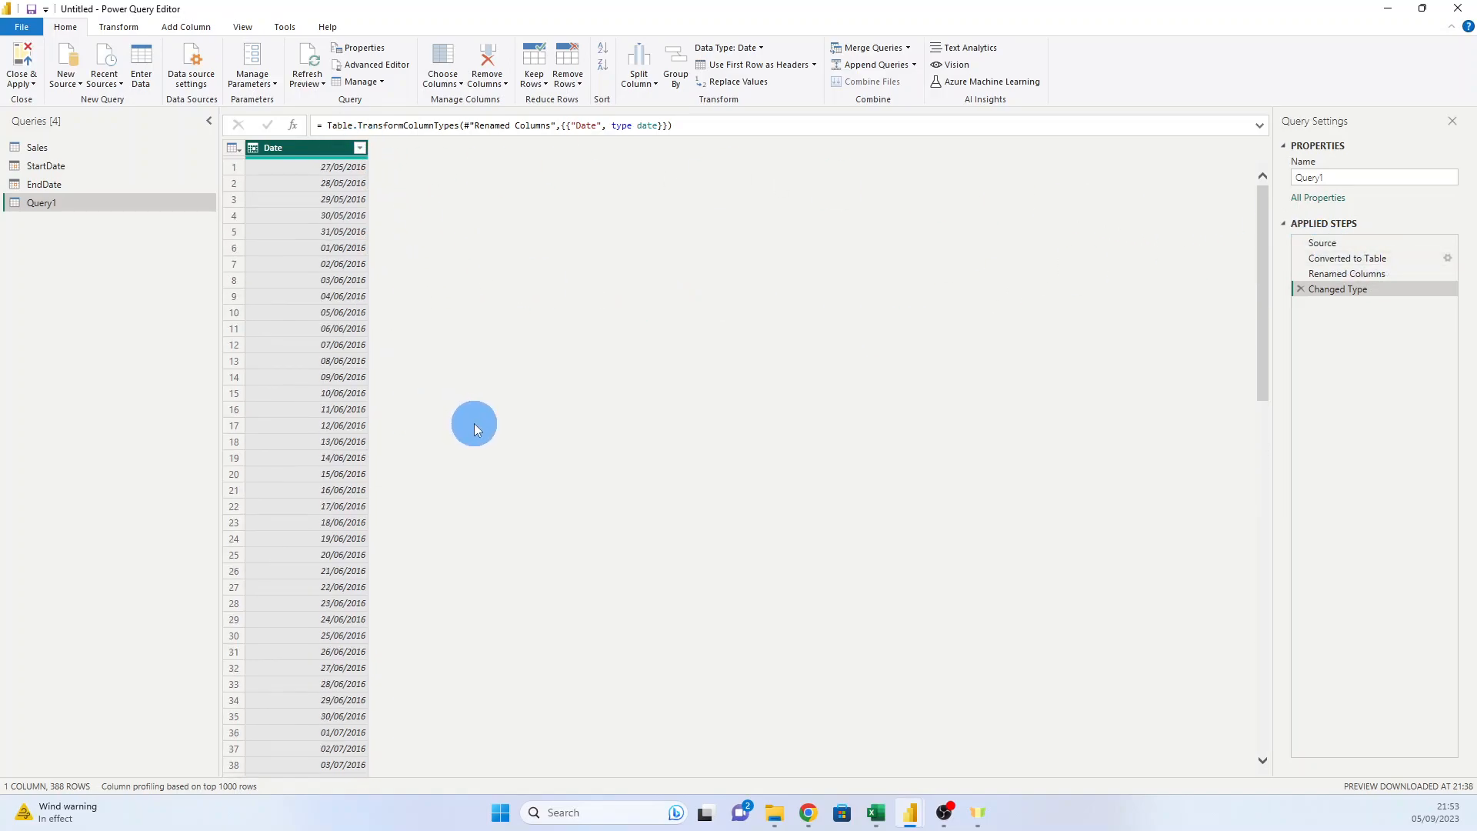
Sort the Date column in descending order to check the last date, then sort it in ascending order
click(360, 149)
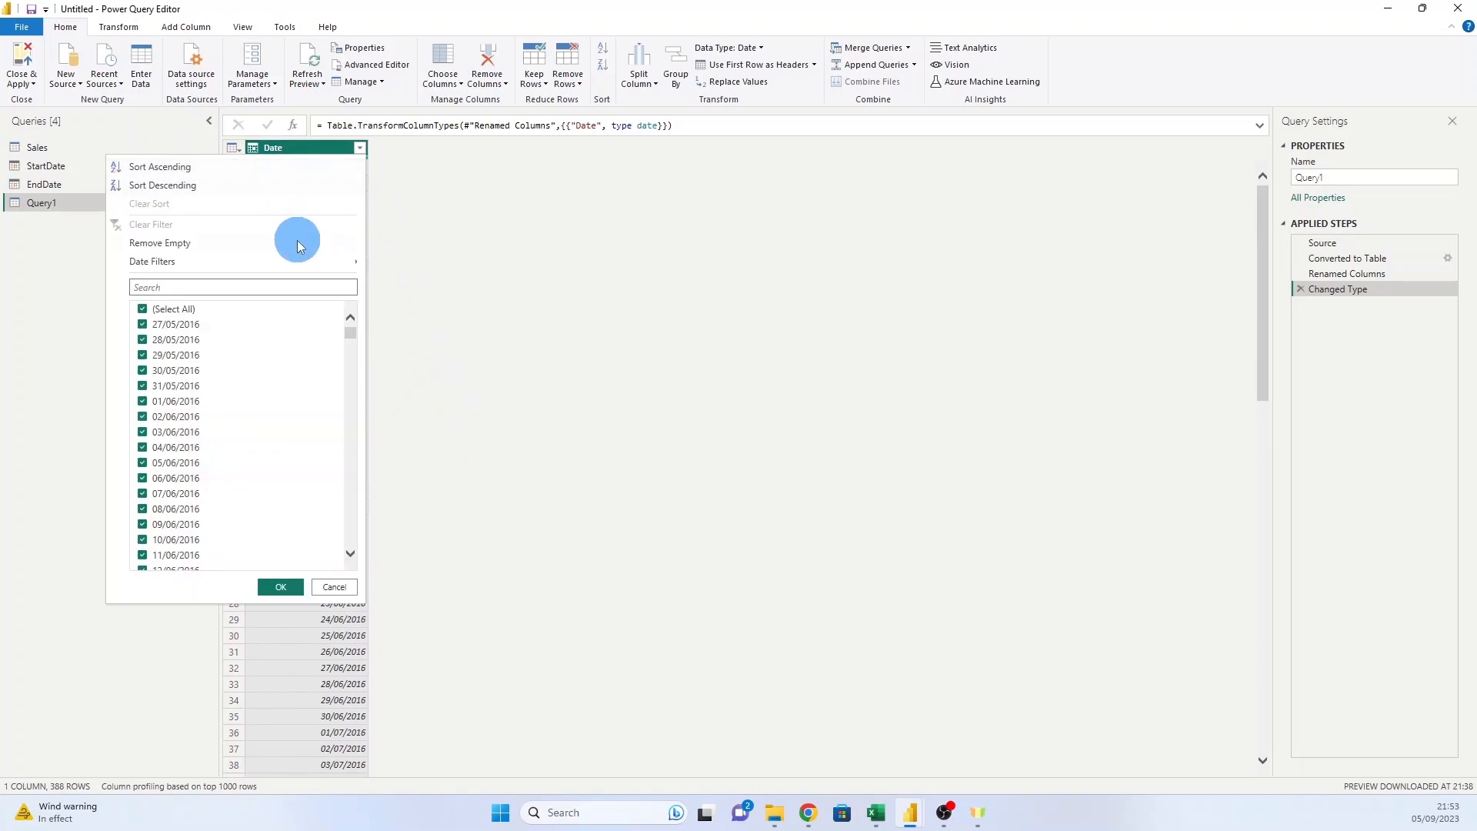
click(245, 189)
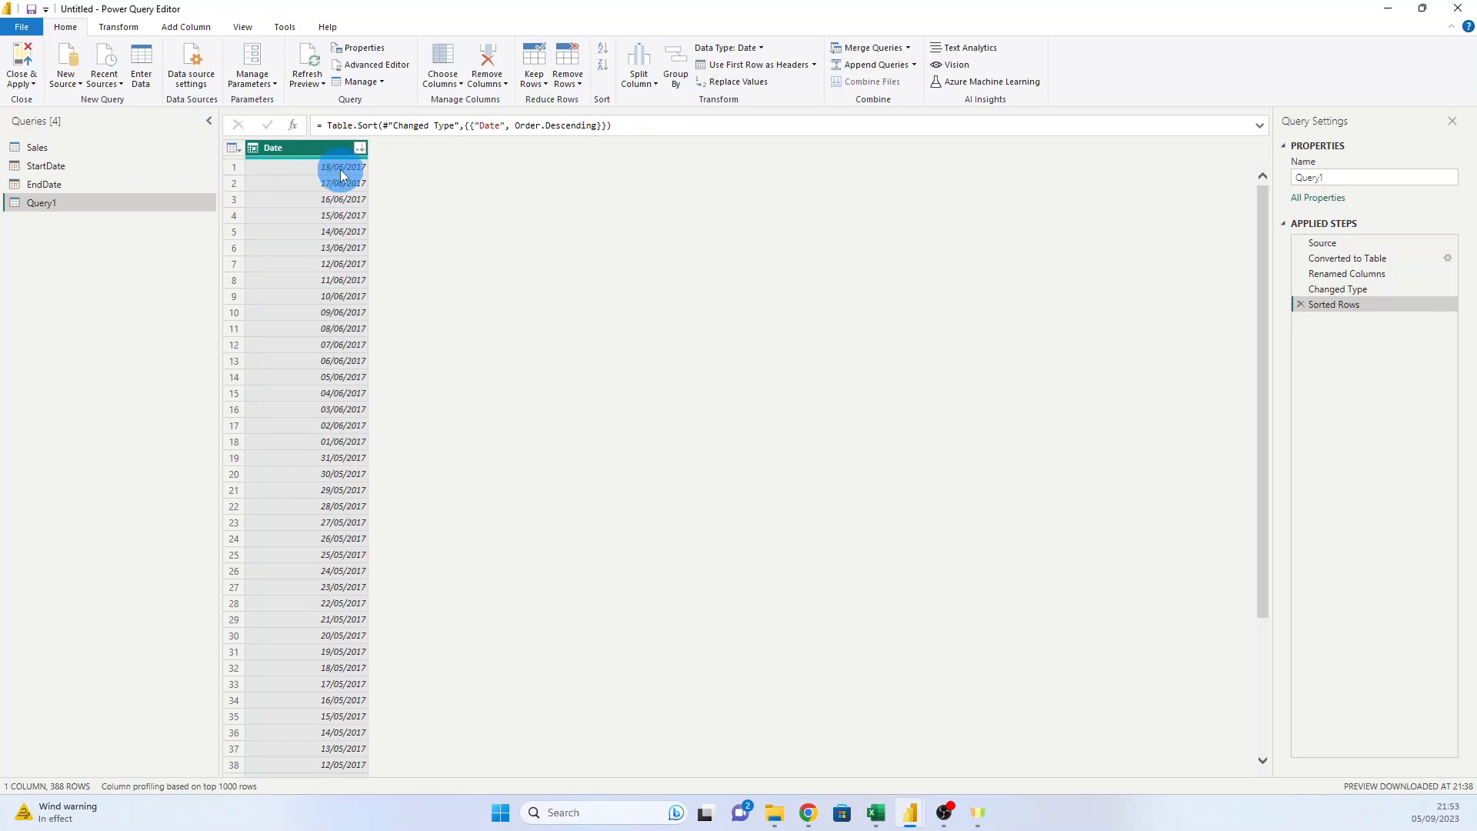
click(360, 147)
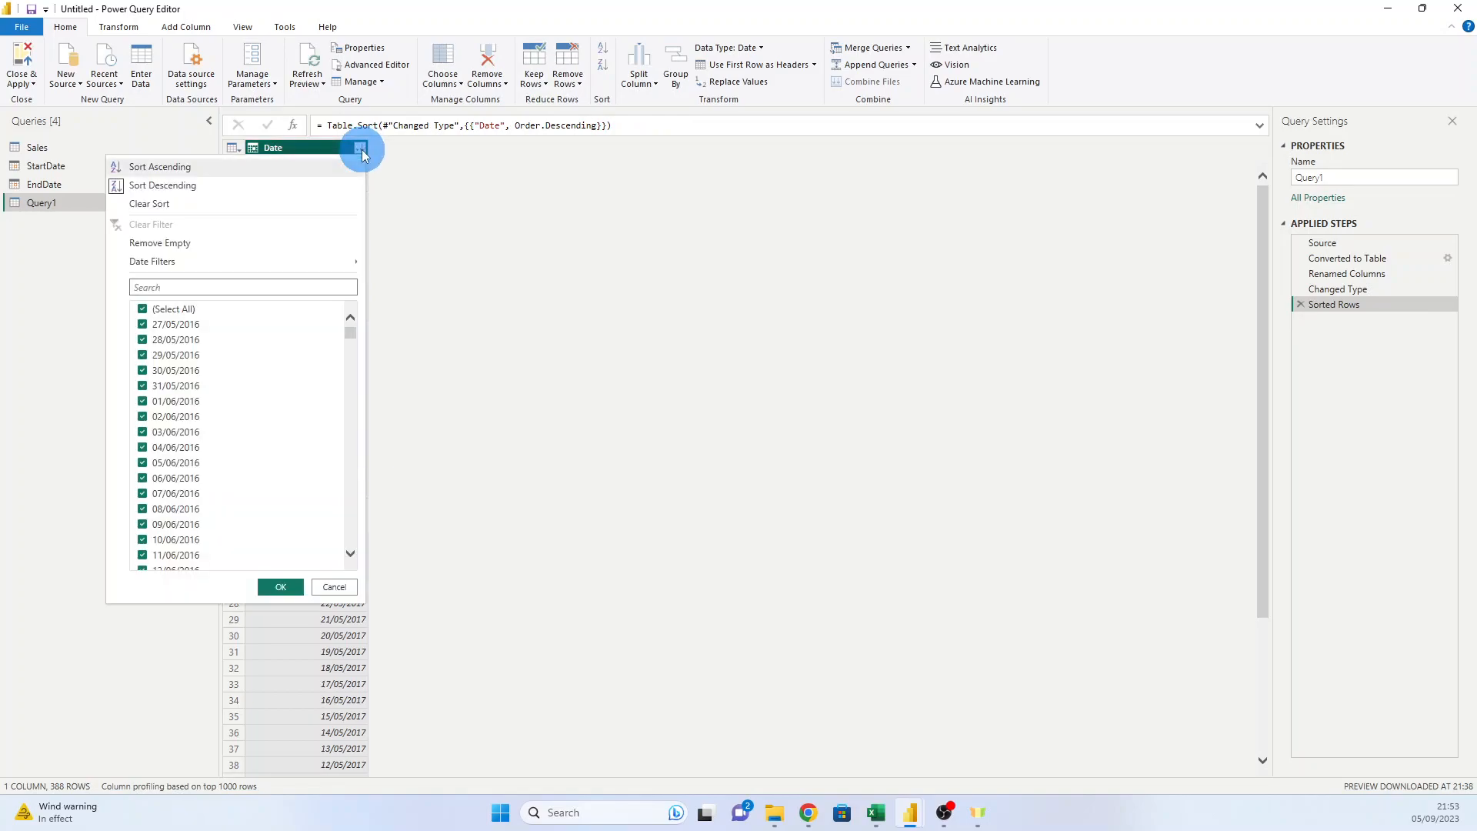
click(183, 168)
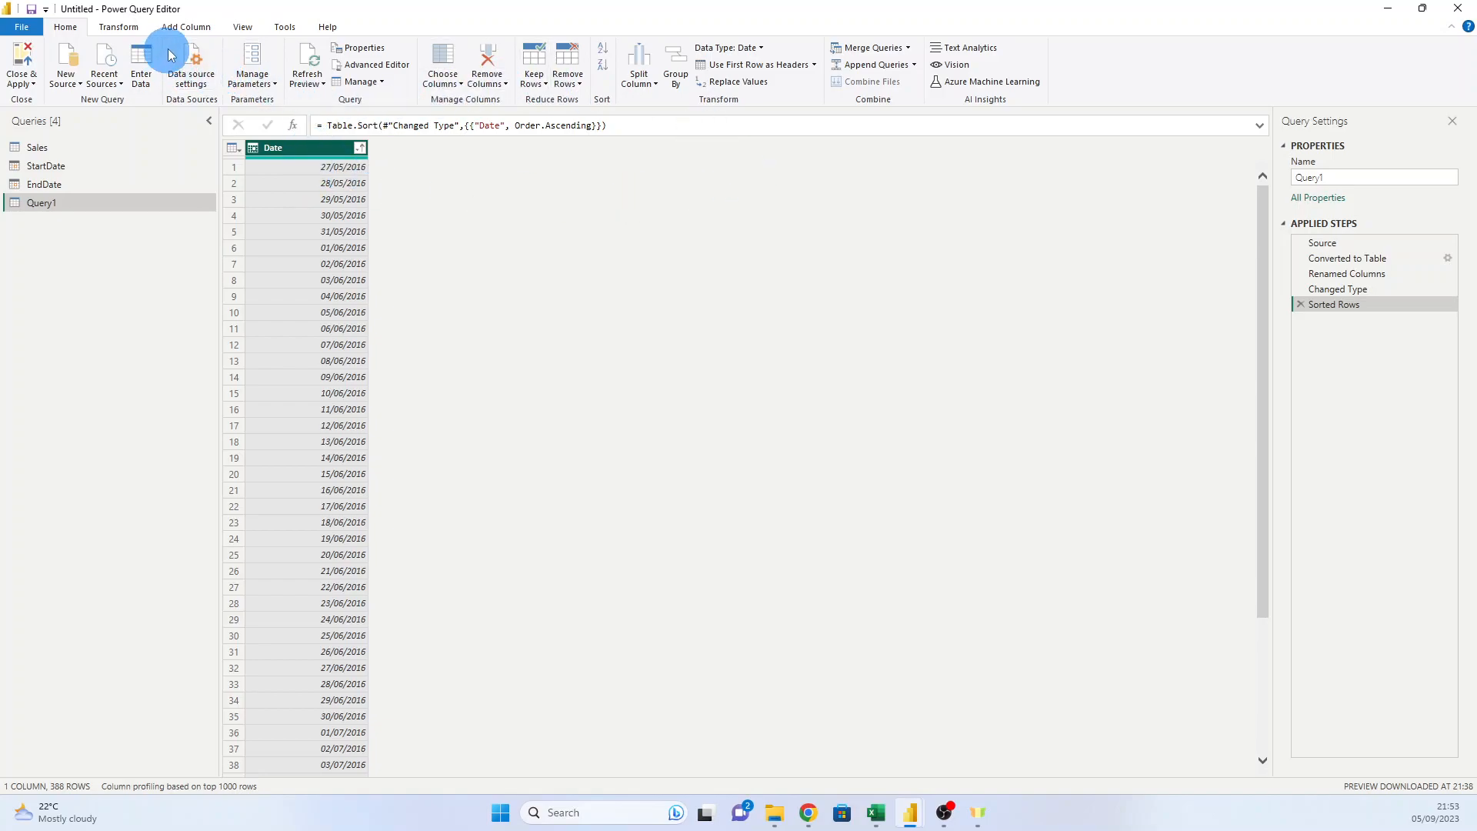
Add a Year column to Query1 derived from the Date column
click(194, 31)
click(613, 86)
mouse_move(646, 158)
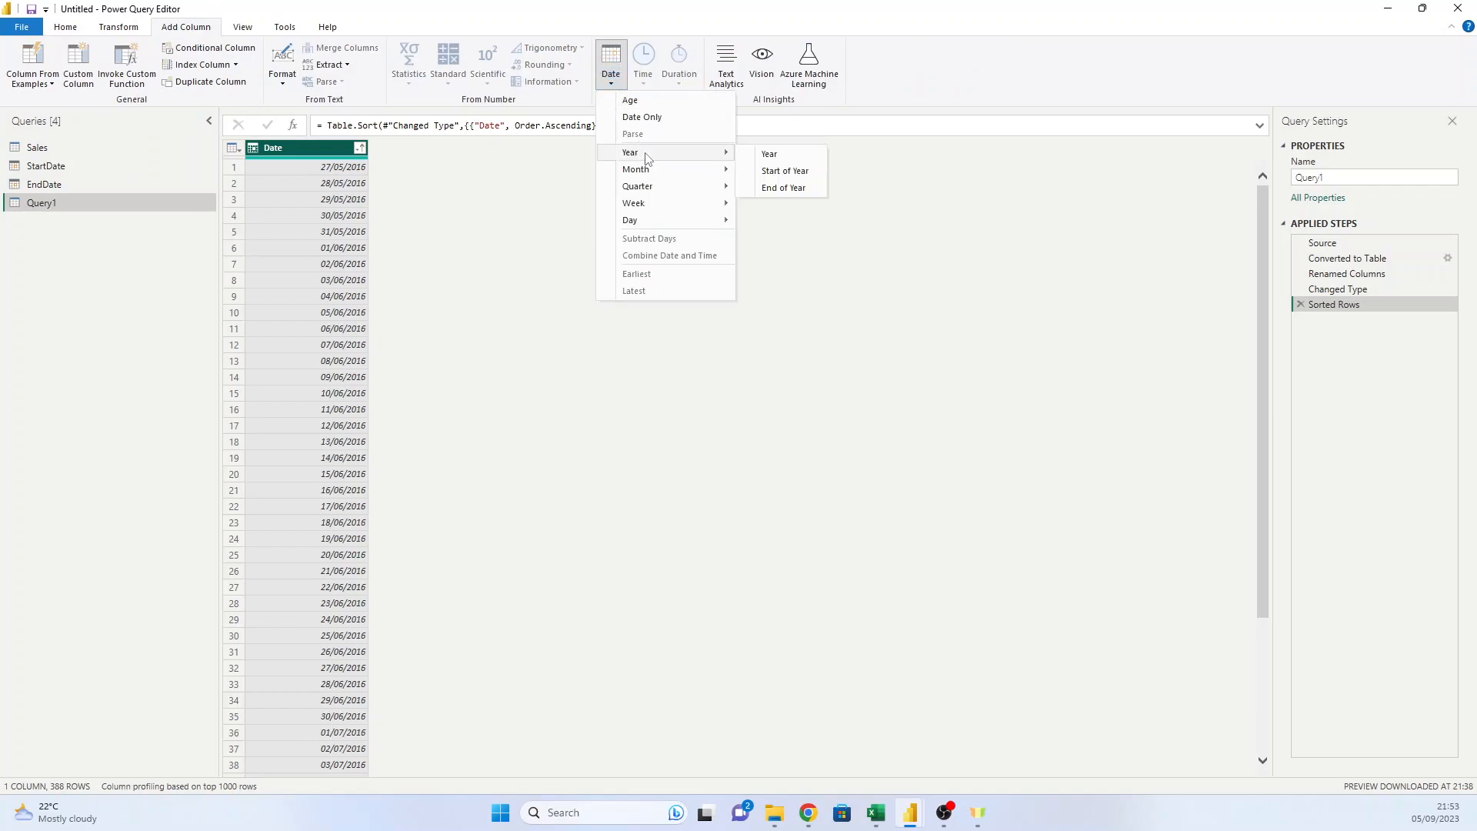
click(769, 153)
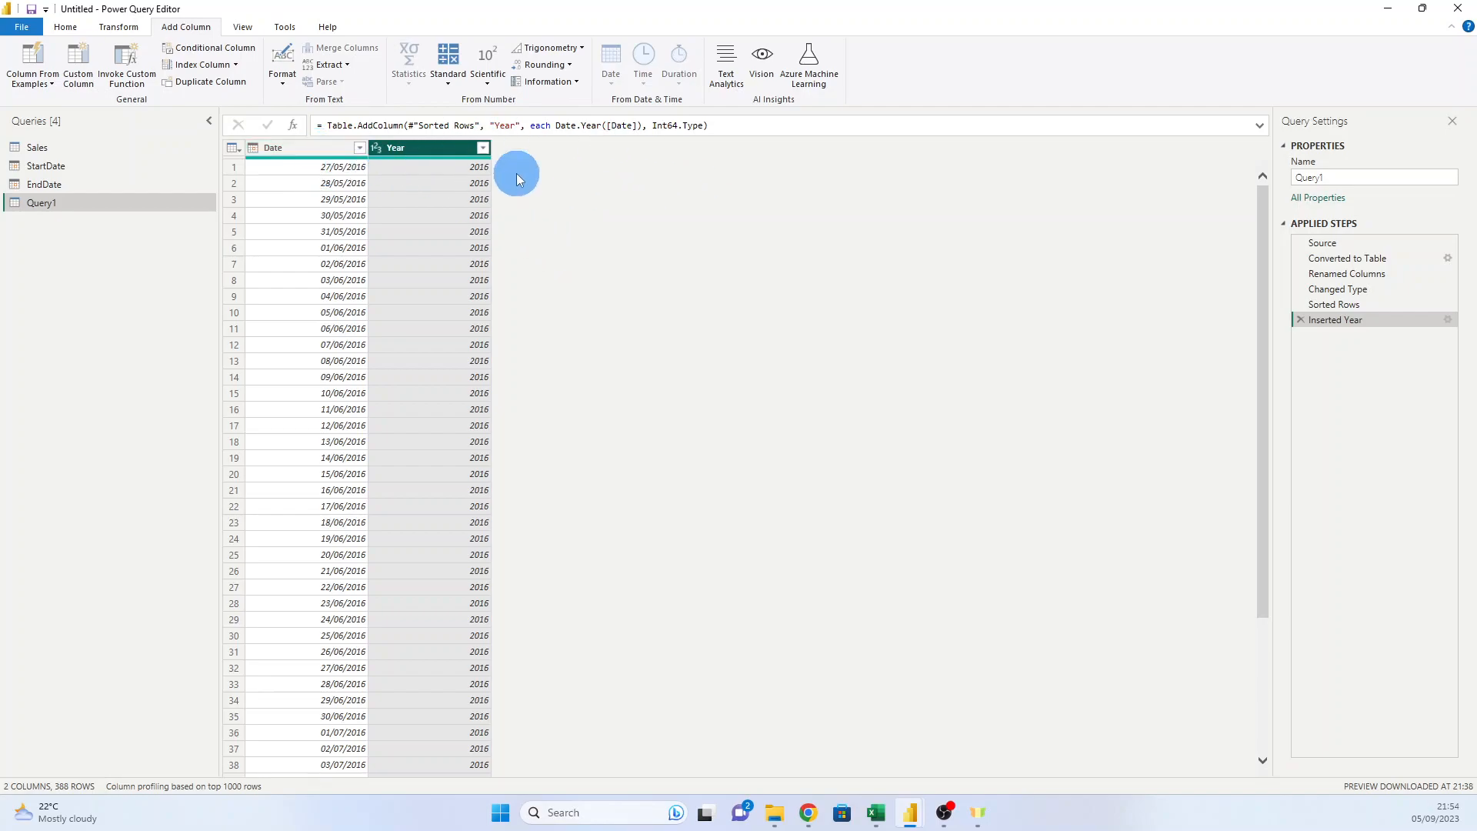
Add a Month number column to Query1 derived from the Date column
click(316, 149)
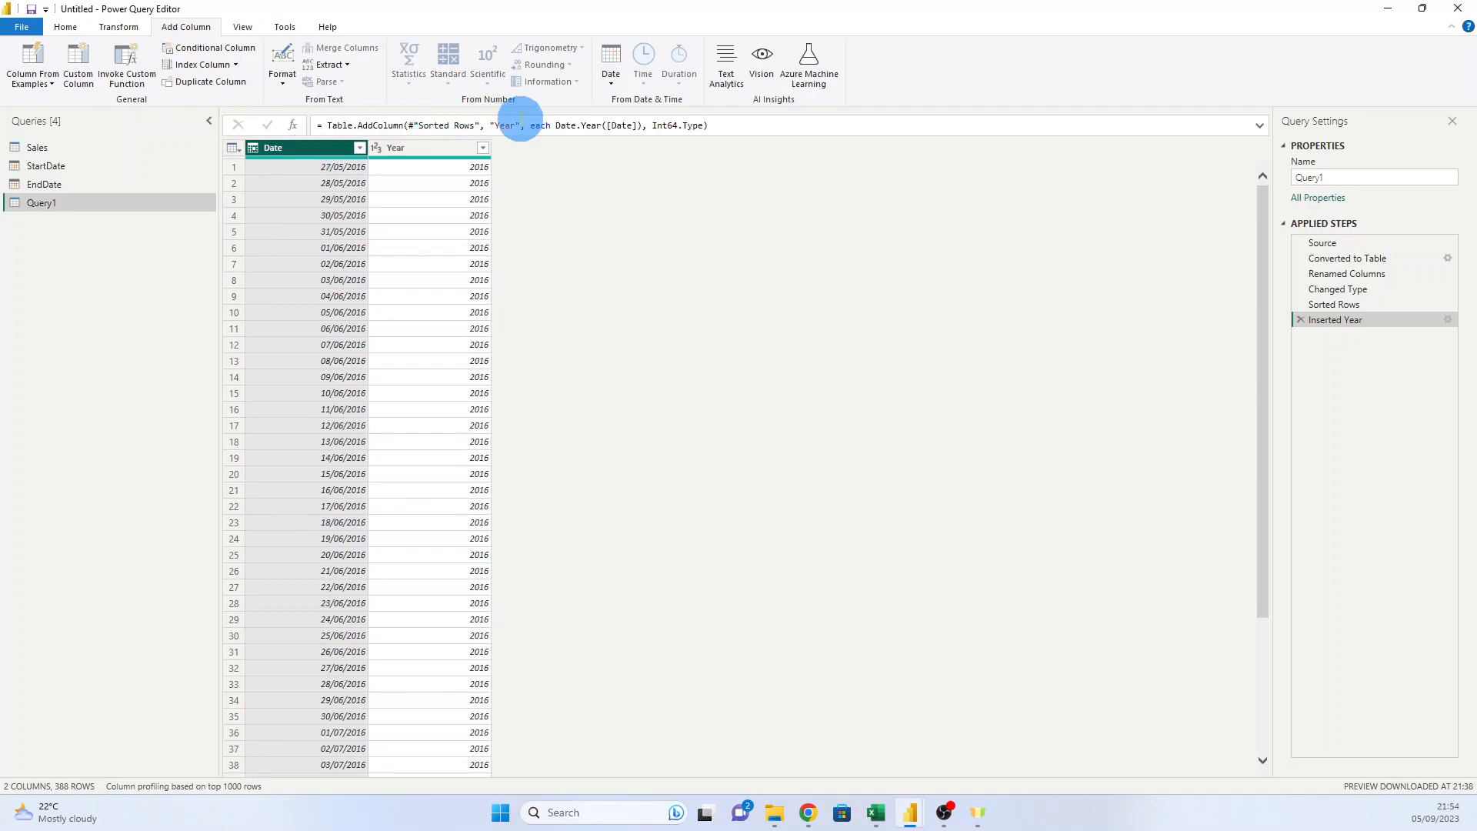
click(452, 147)
click(315, 147)
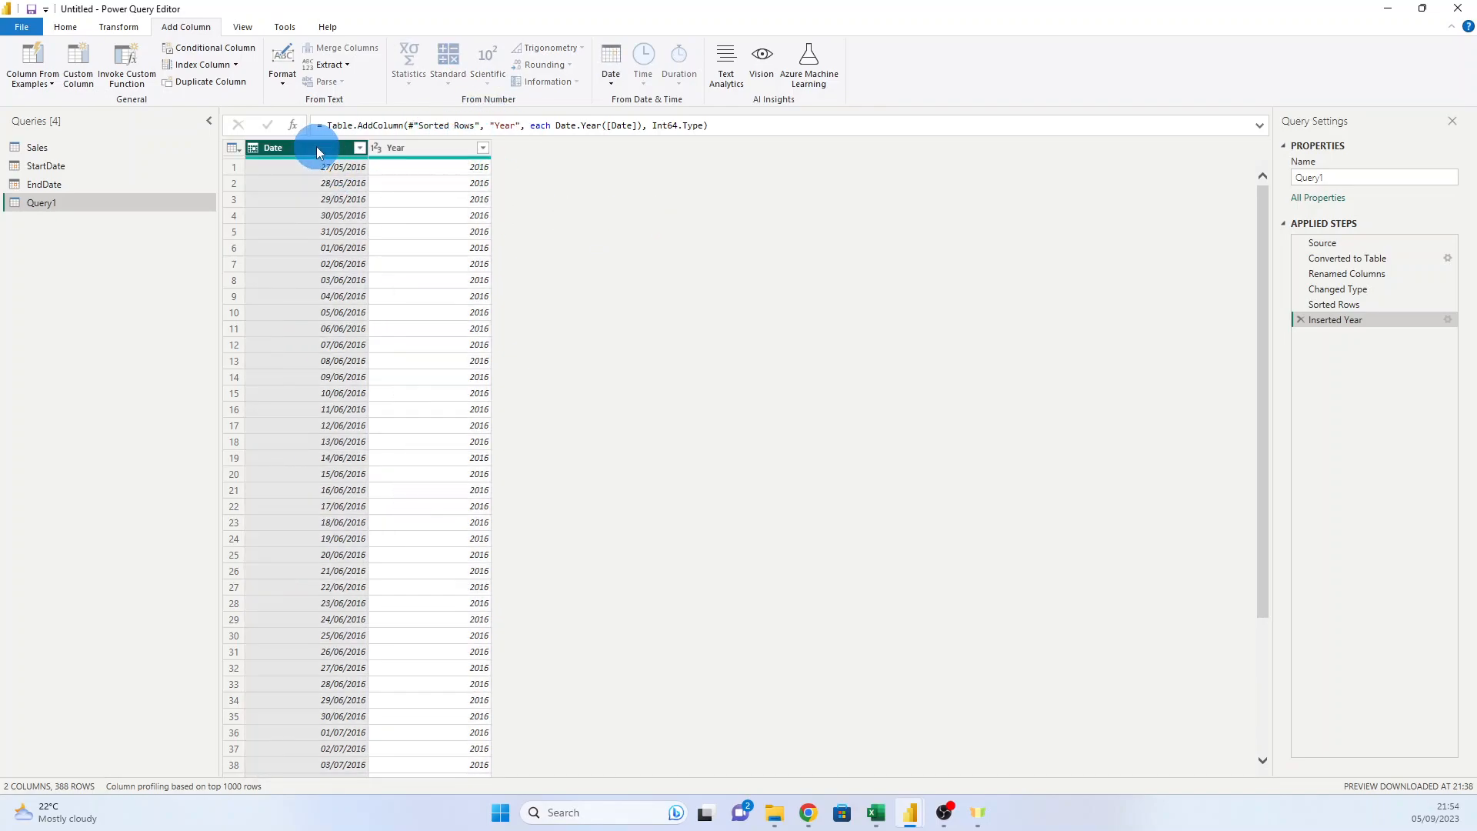
click(613, 77)
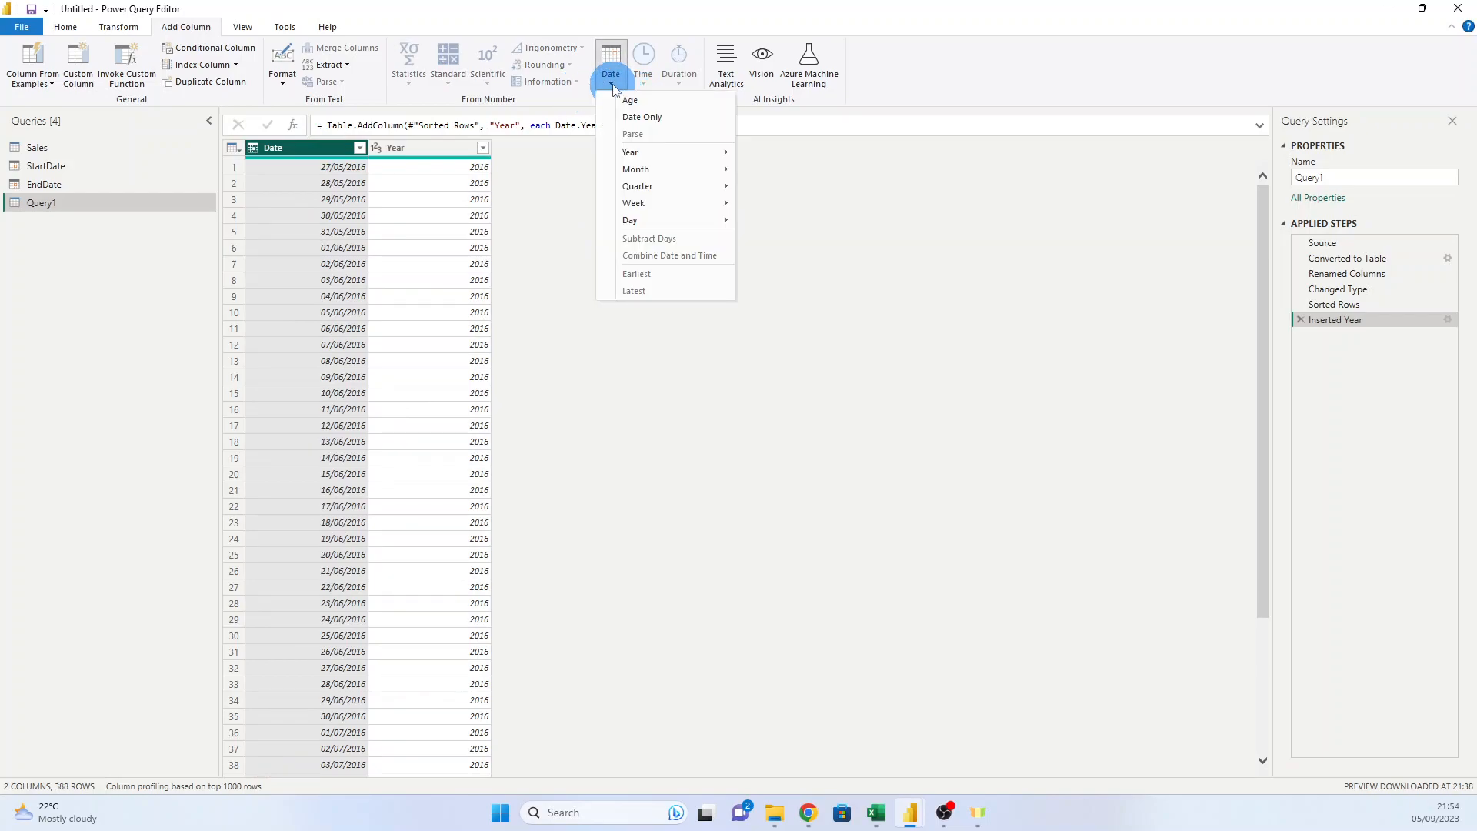
mouse_move(647, 171)
click(774, 171)
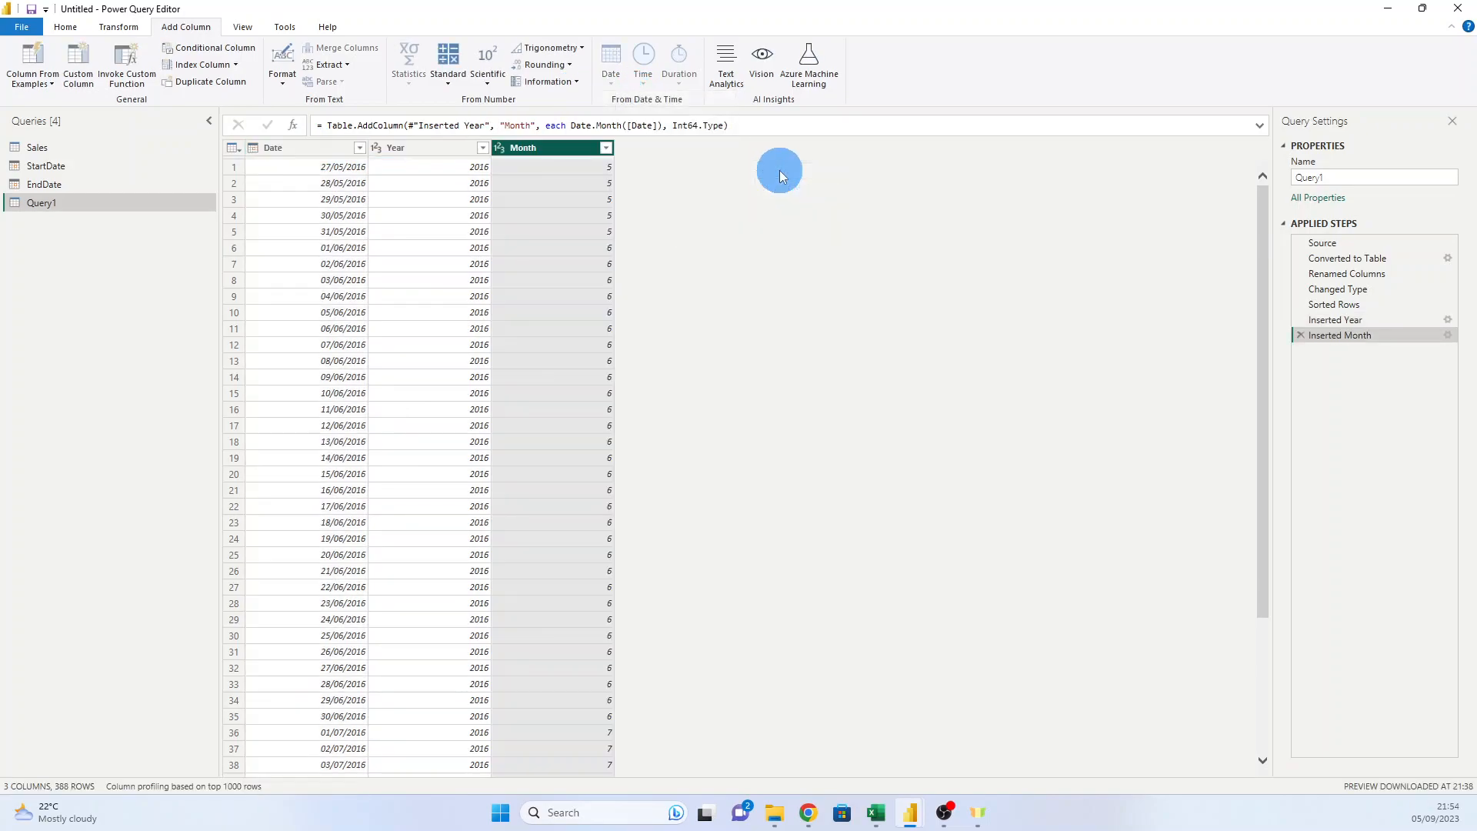
Add a Day number column to Query1 derived from the Date column
click(312, 148)
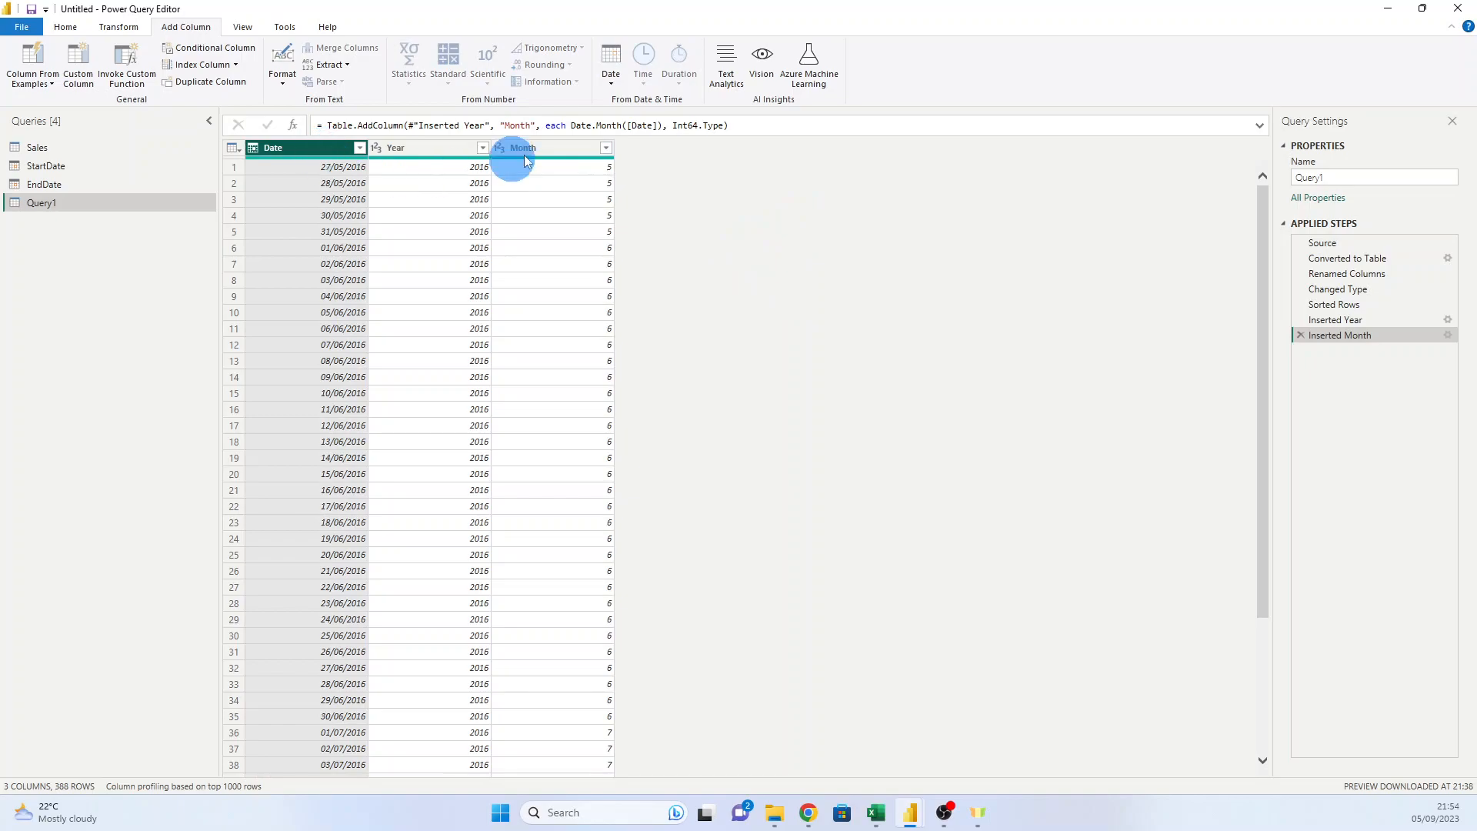
click(612, 69)
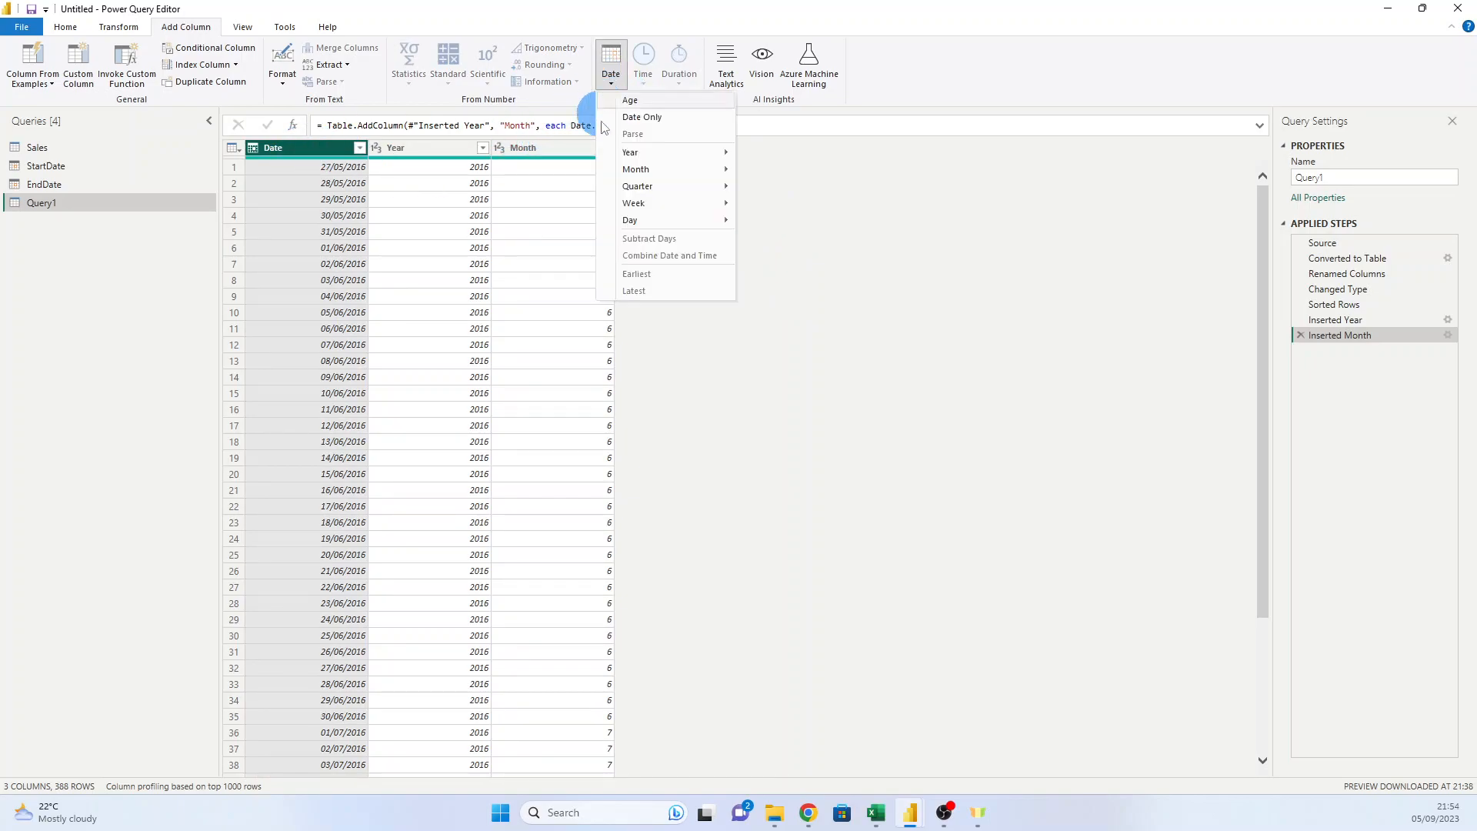
mouse_move(658, 223)
click(770, 222)
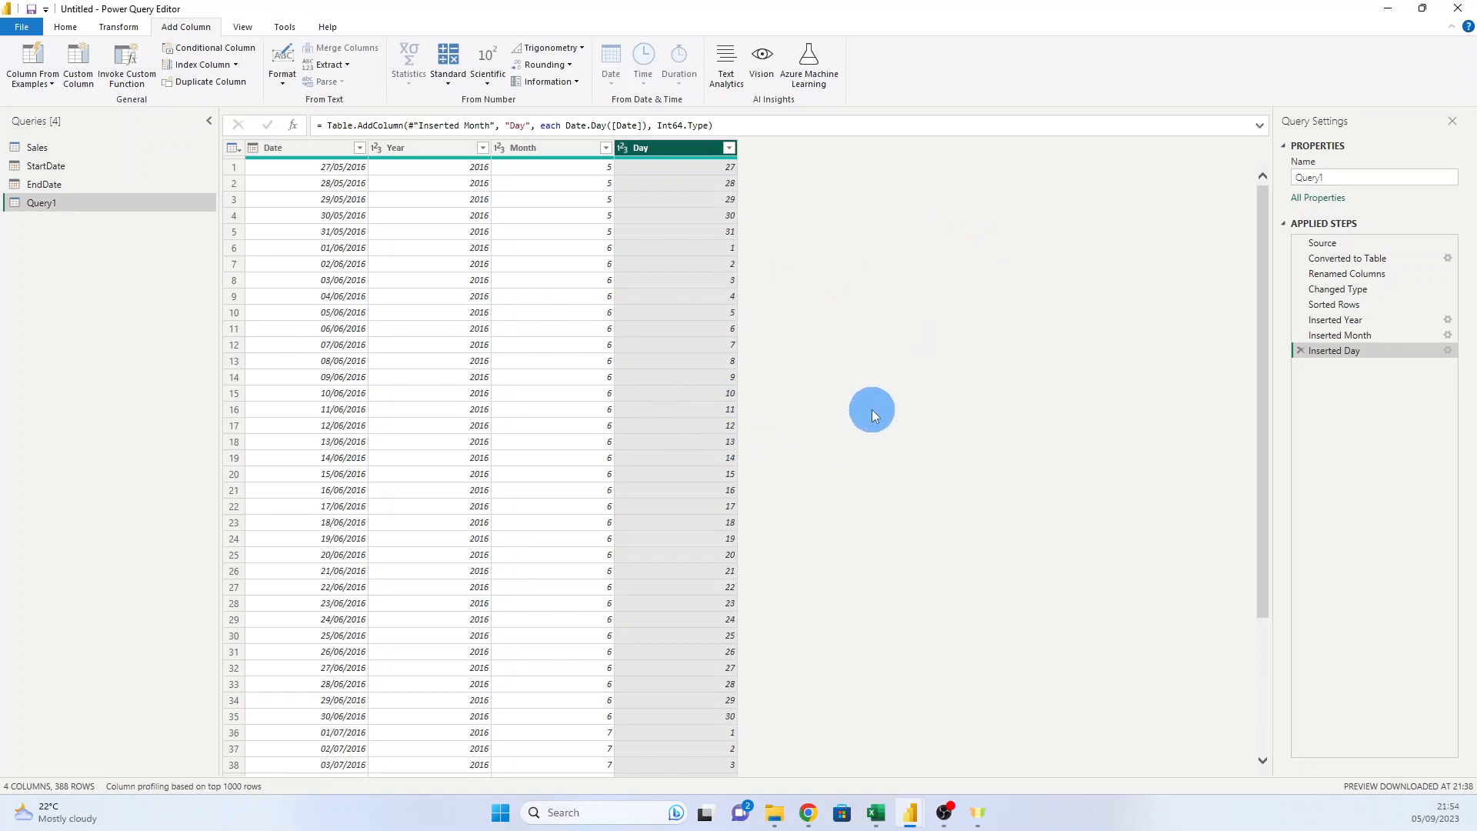
Close the query editor and apply the Query1 changes to the report
click(62, 31)
click(23, 80)
click(987, 370)
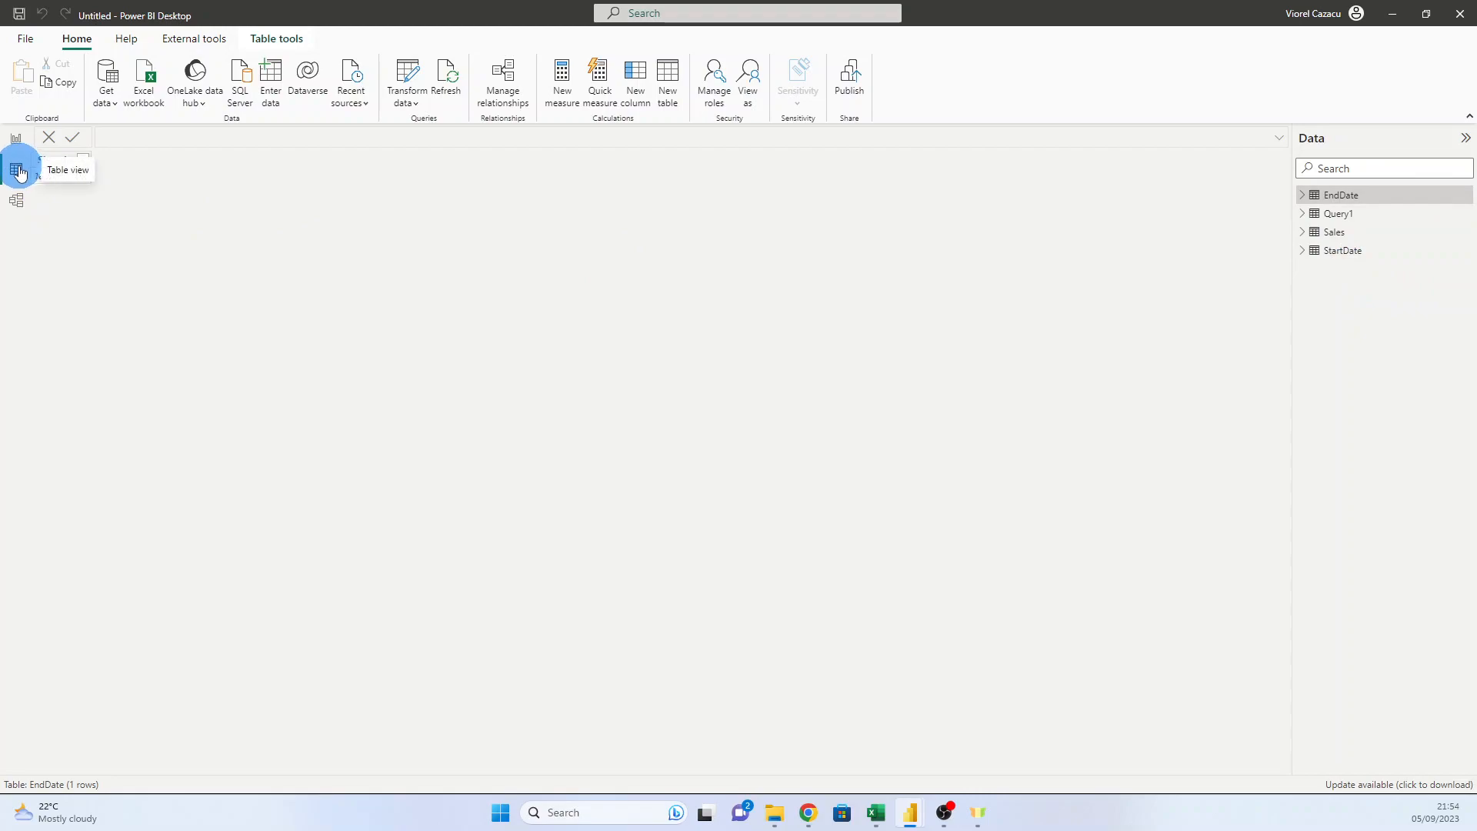
Rename the Query1 table as Calendar in the data view
double_click(1340, 214)
text(Calendar)
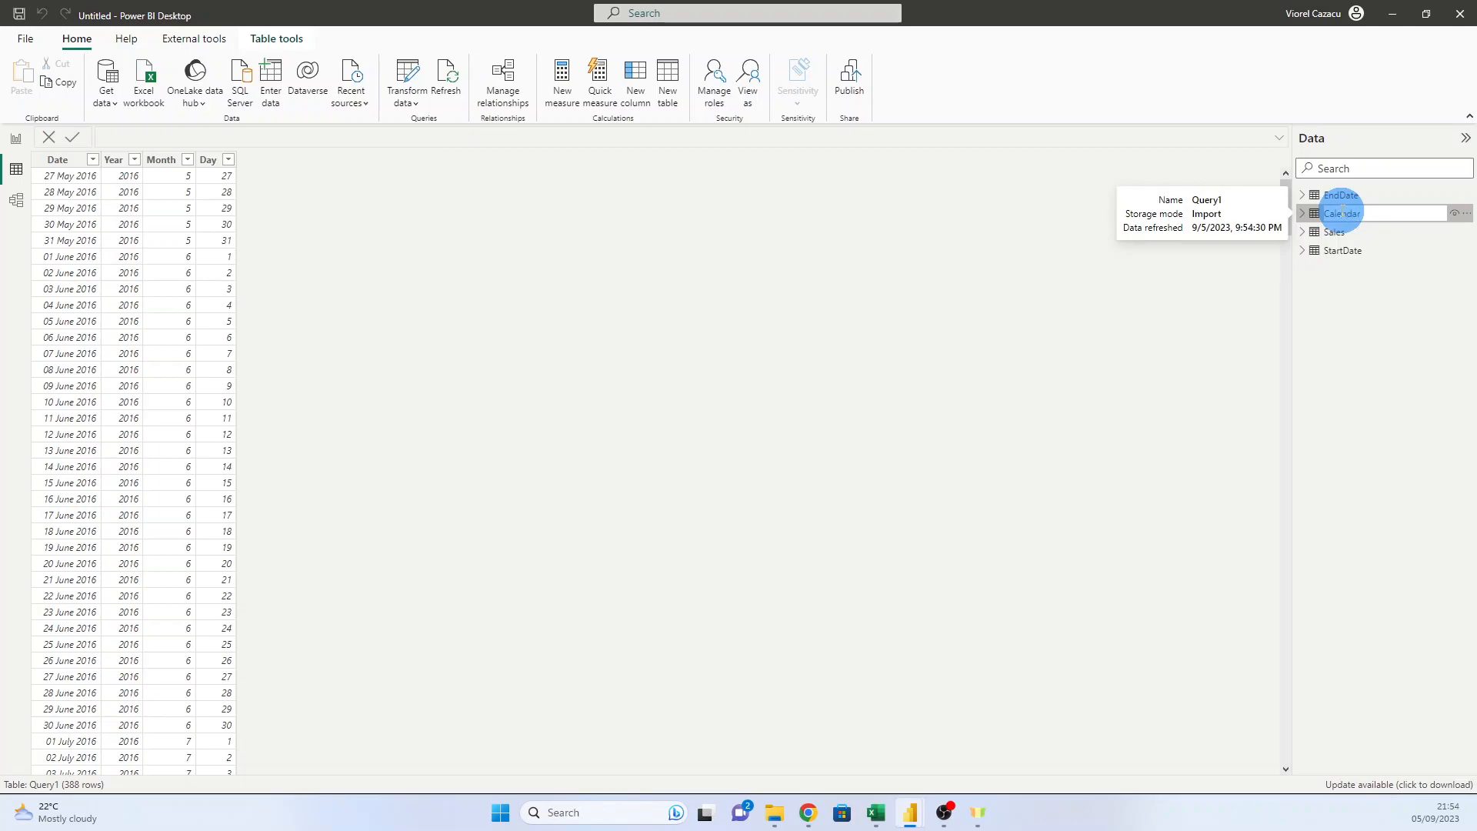
key(Return)
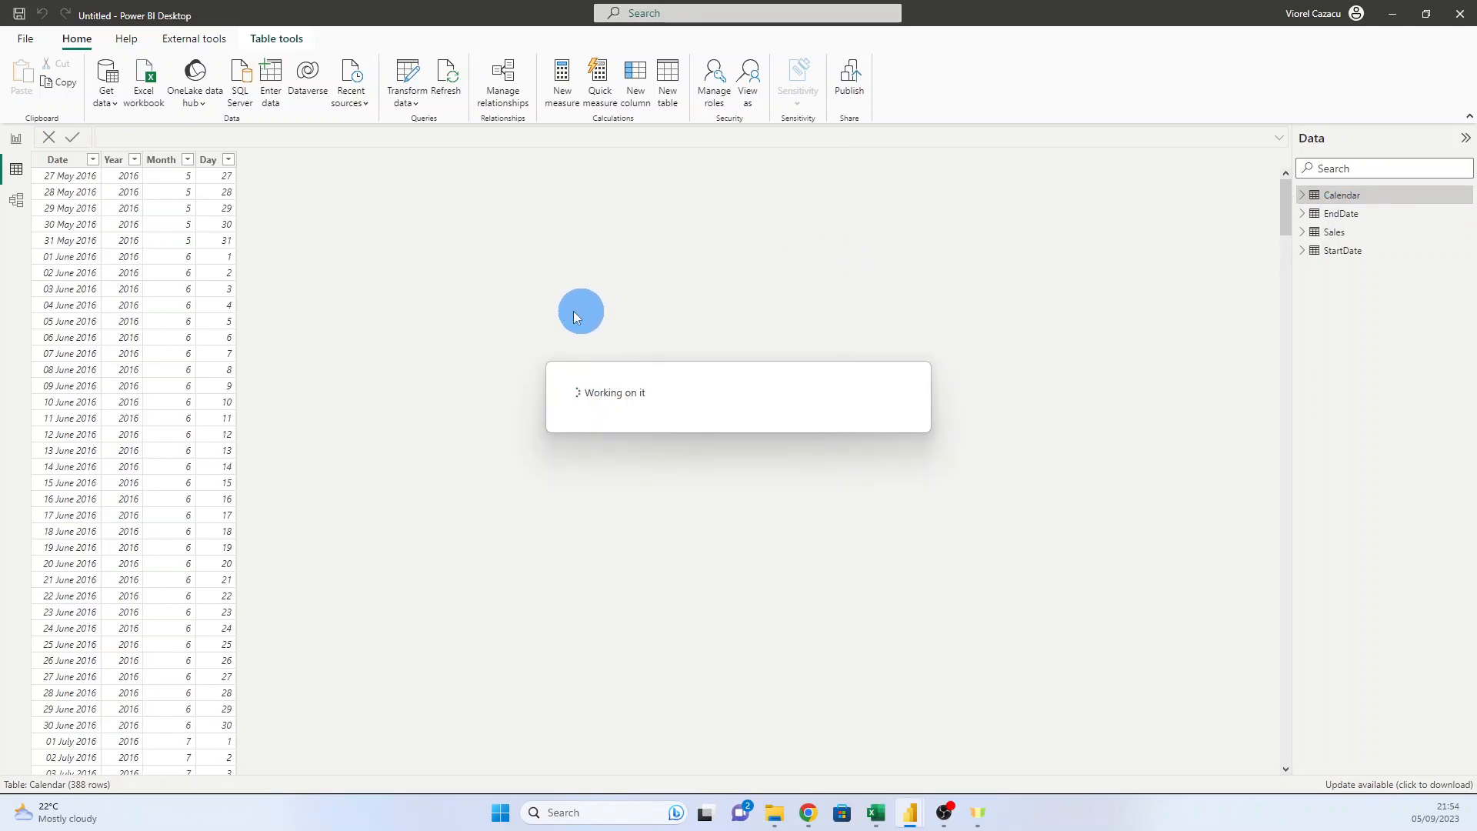